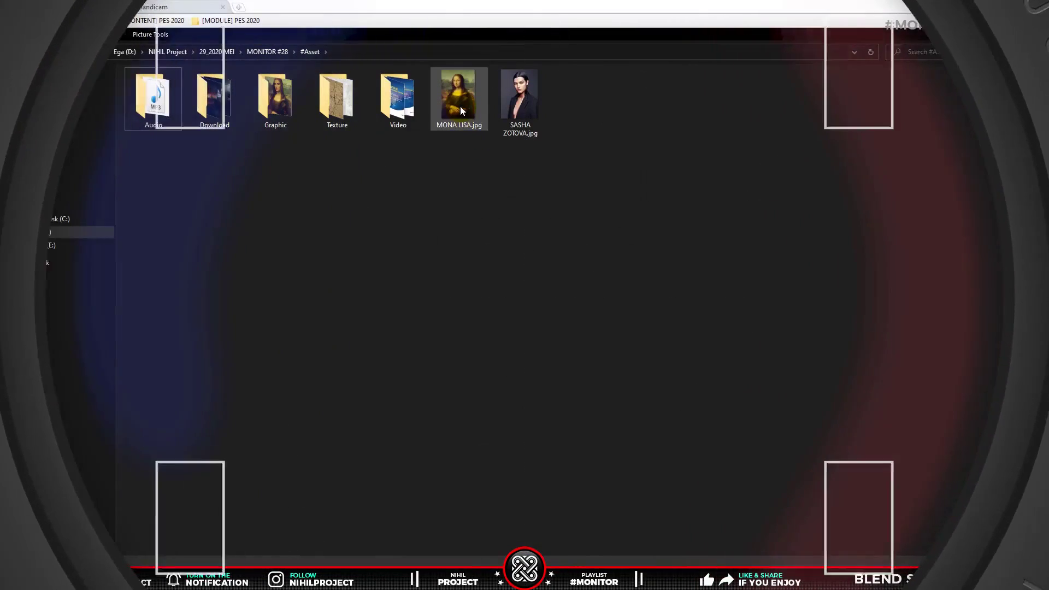
- Open MONA LISA.jpg in Photoshop and place the woman's portrait photo into that document as a new layer
left_click_drag(460, 109, 309, 381)
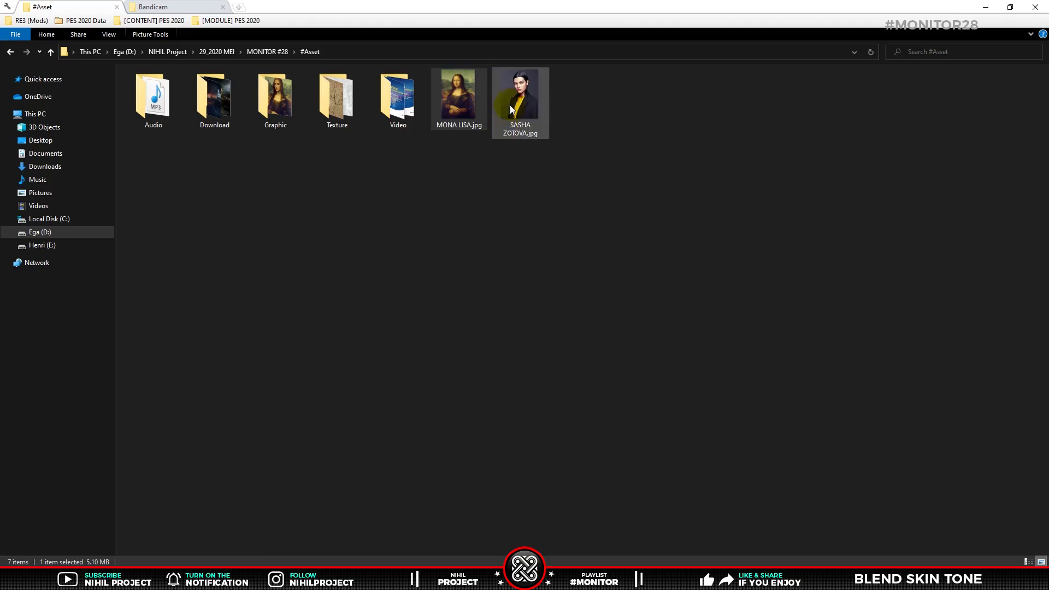
mouse_move(511, 108)
left_mouse_down()
mouse_move(480, 187)
mouse_move(232, 551)
mouse_move(257, 539)
mouse_move(397, 377)
left_mouse_up()
key("Return")
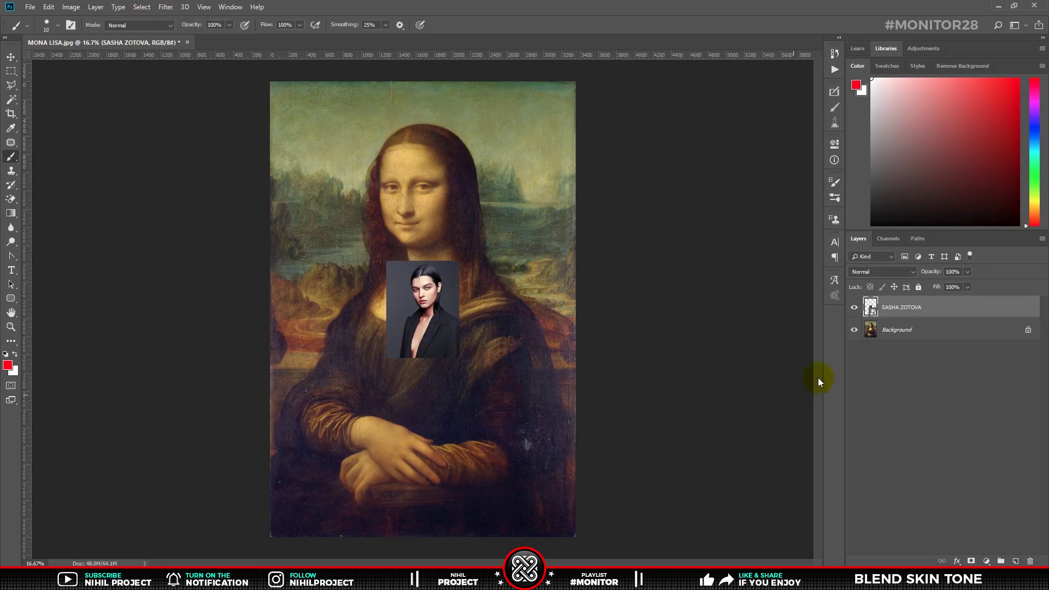
- Set the portrait layer's opacity to 40%, then scale it to about 299% and rotate it about 7.4° to align with Mona Lisa's face
type("40")
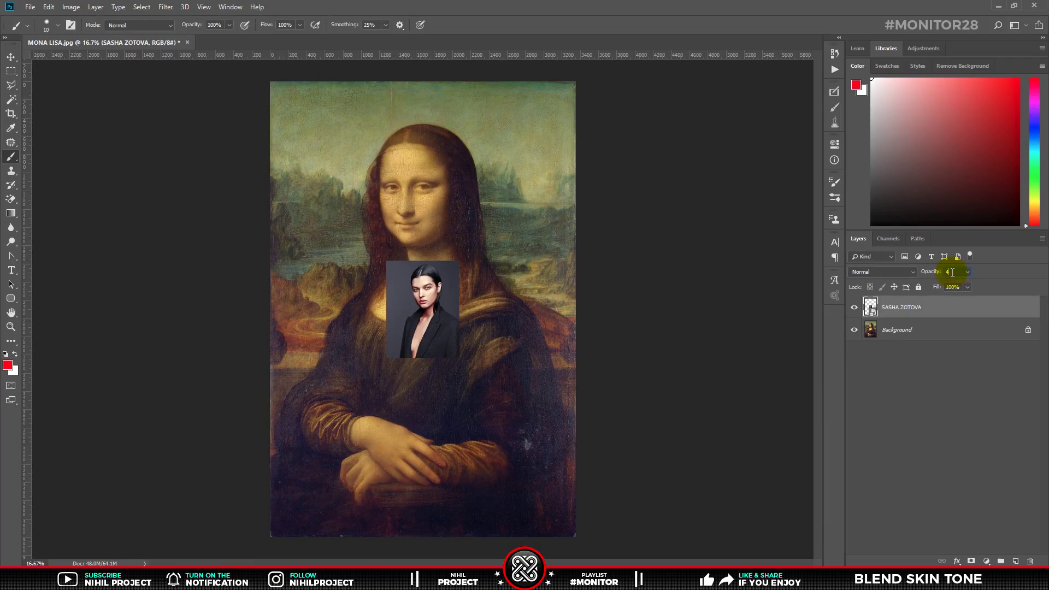
key("Return")
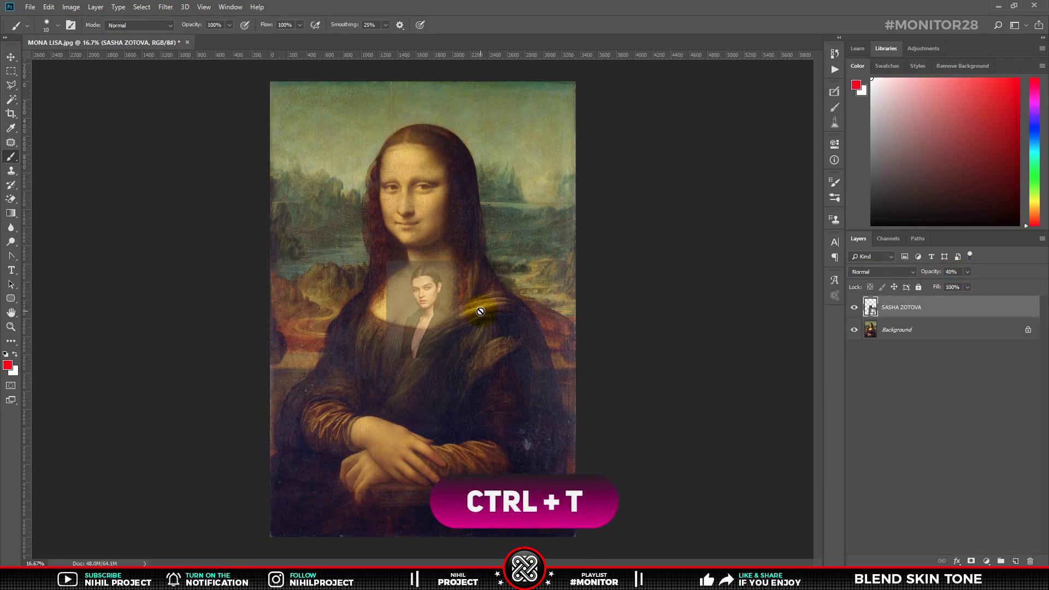
key("ctrl+t")
left_click_drag(460, 263, 512, 98)
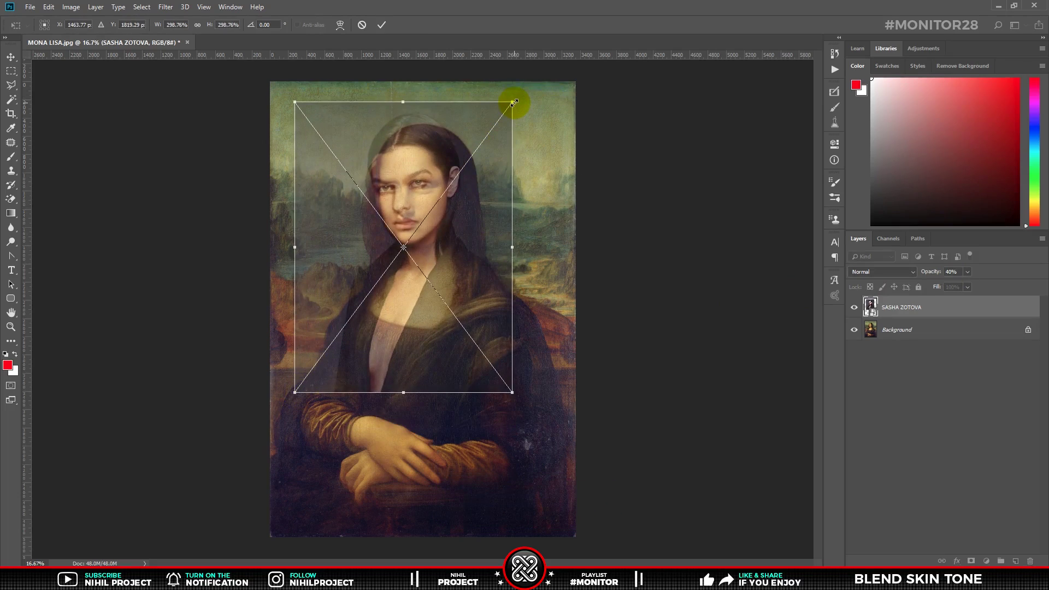
scroll(424, 159, "up", 3)
left_click_drag(594, 62, 492, 171)
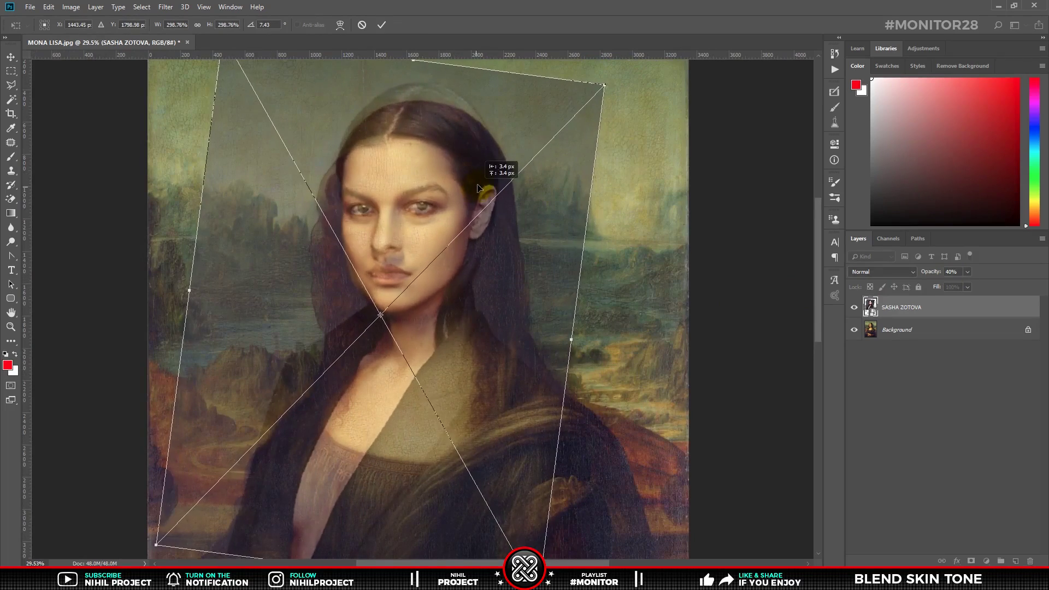
scroll(476, 189, "down", 2)
scroll(421, 166, "up", 2)
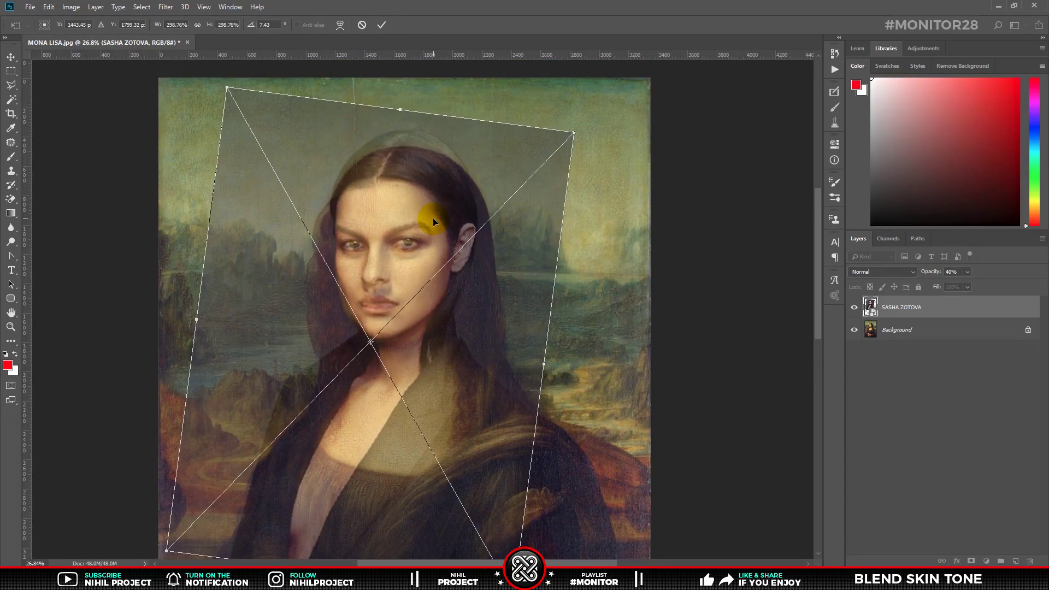
left_click_drag(573, 133, 578, 133)
- Apply the transform and set the aligned portrait layer's opacity to 100%
key("b")
scroll(578, 133, "down", 2)
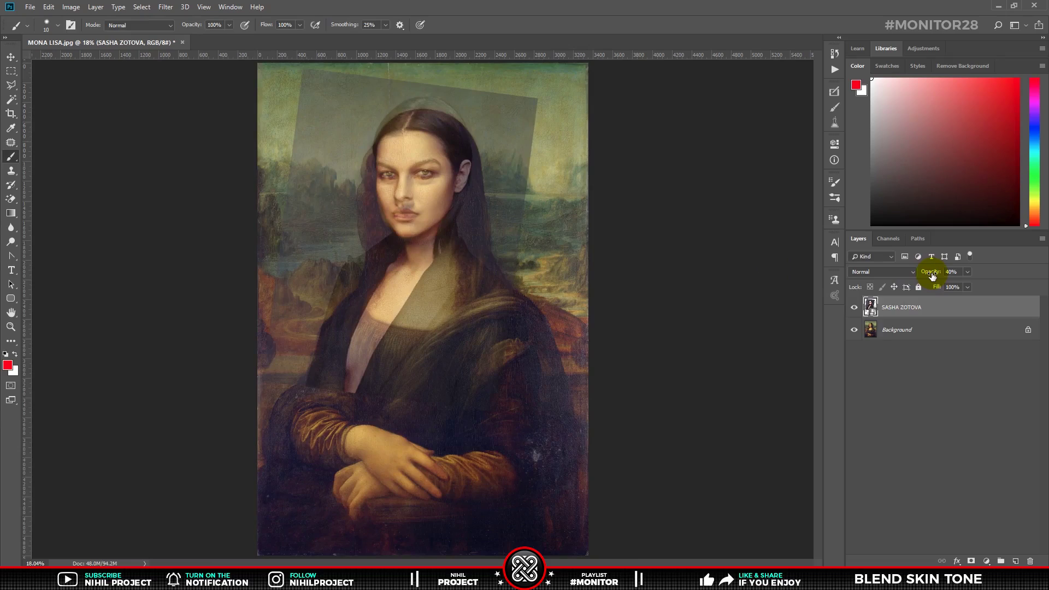
key("Return")
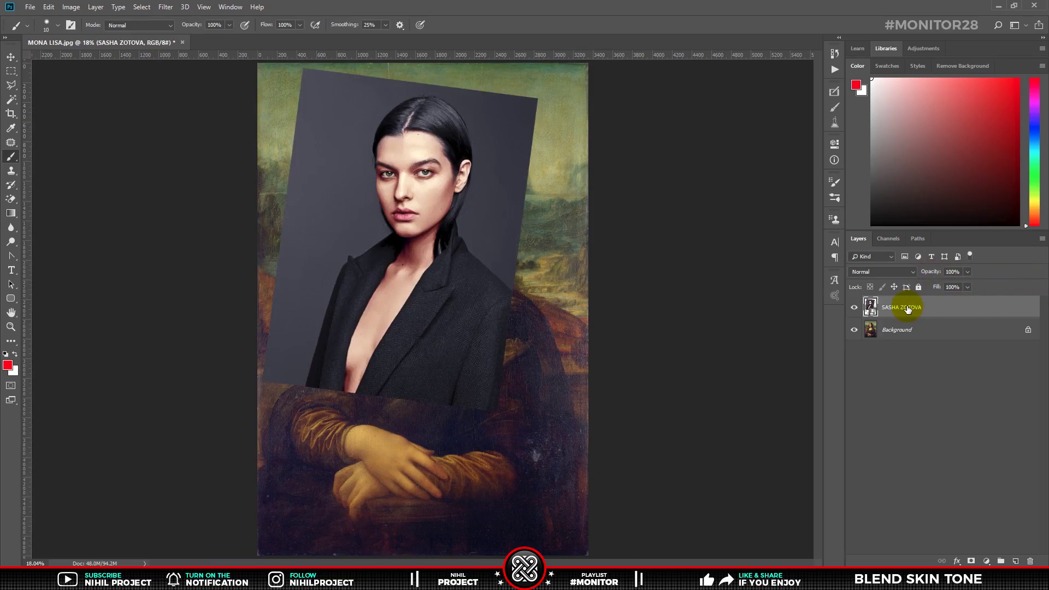
left_click(396, 226)
left_click(441, 215)
left_click(406, 175)
left_click(445, 189)
left_click(401, 195)
left_click(410, 123)
left_click(453, 171)
left_click(425, 210)
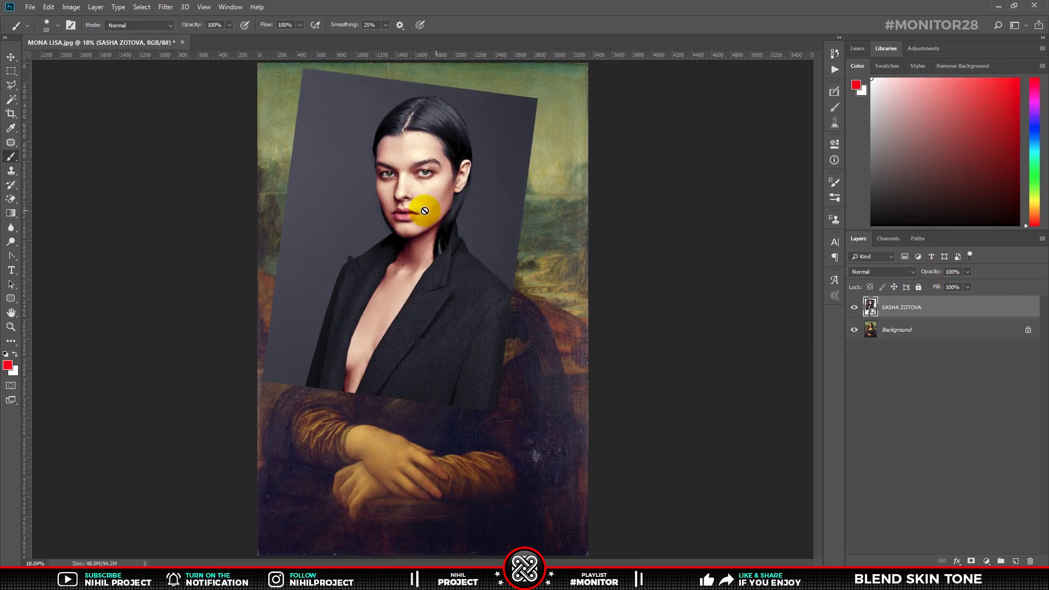
- Add a new empty layer above the portrait layer and name it LINE
left_click(1015, 561)
left_click(895, 314)
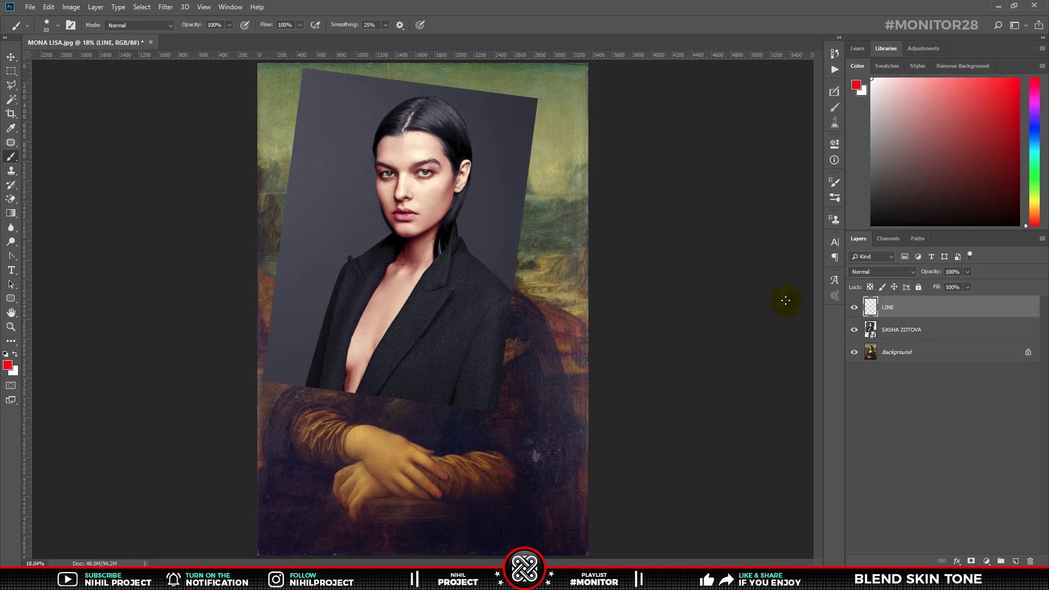
- Select the Brush tool with a 10 px Soft Round tip and the foreground colour ff0000
right_click(12, 158)
left_click(43, 156)
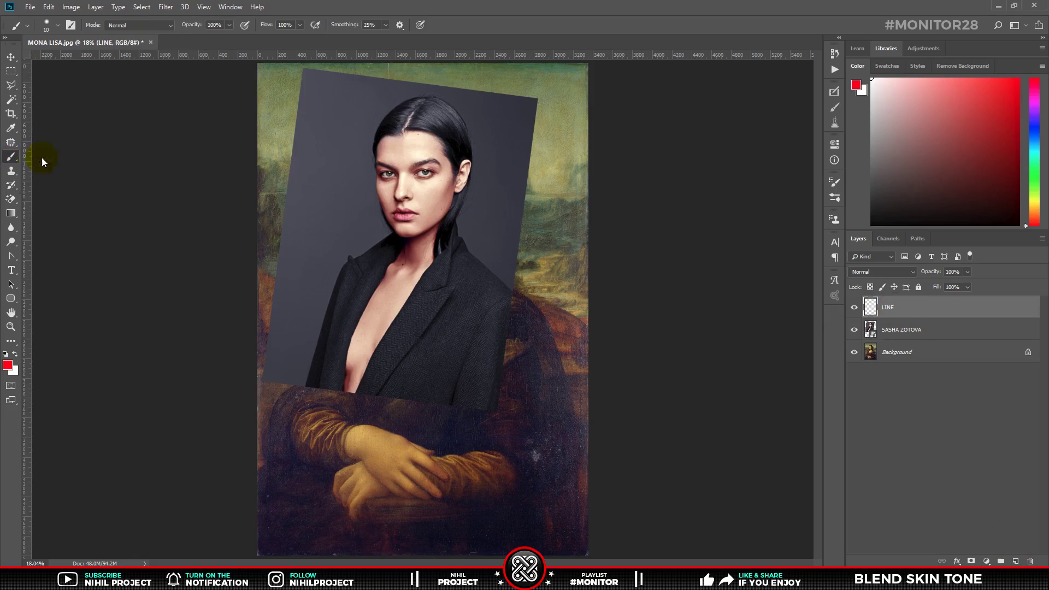
left_click(58, 26)
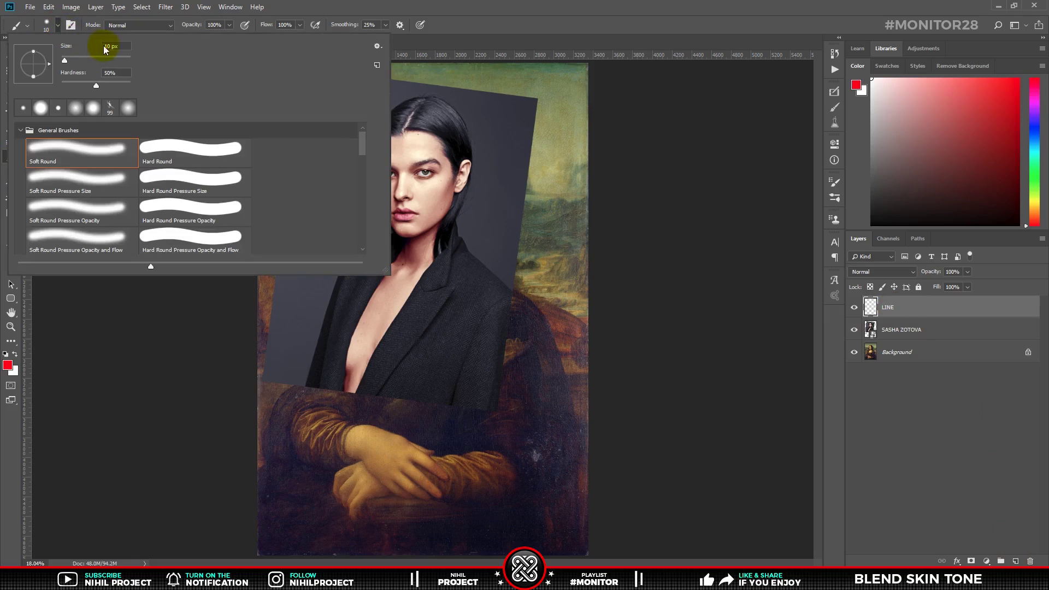
left_click(58, 27)
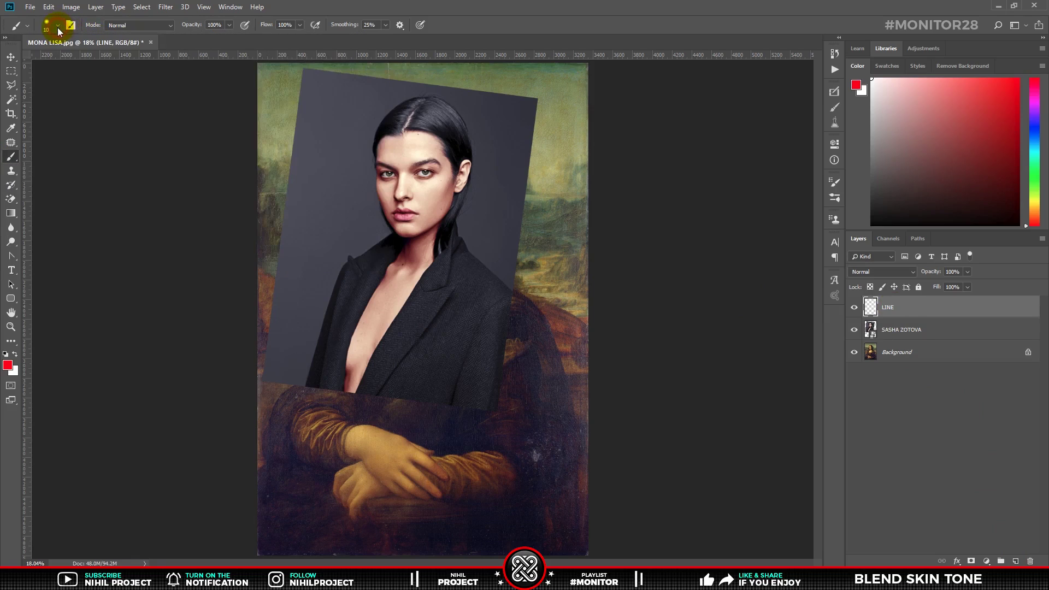
left_click(8, 365)
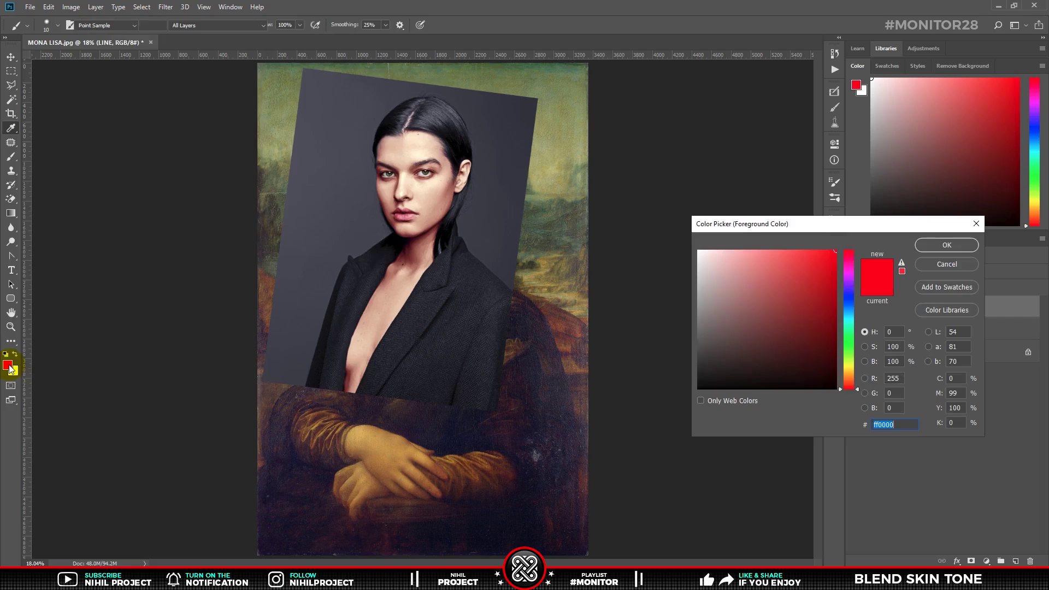
left_click(923, 246)
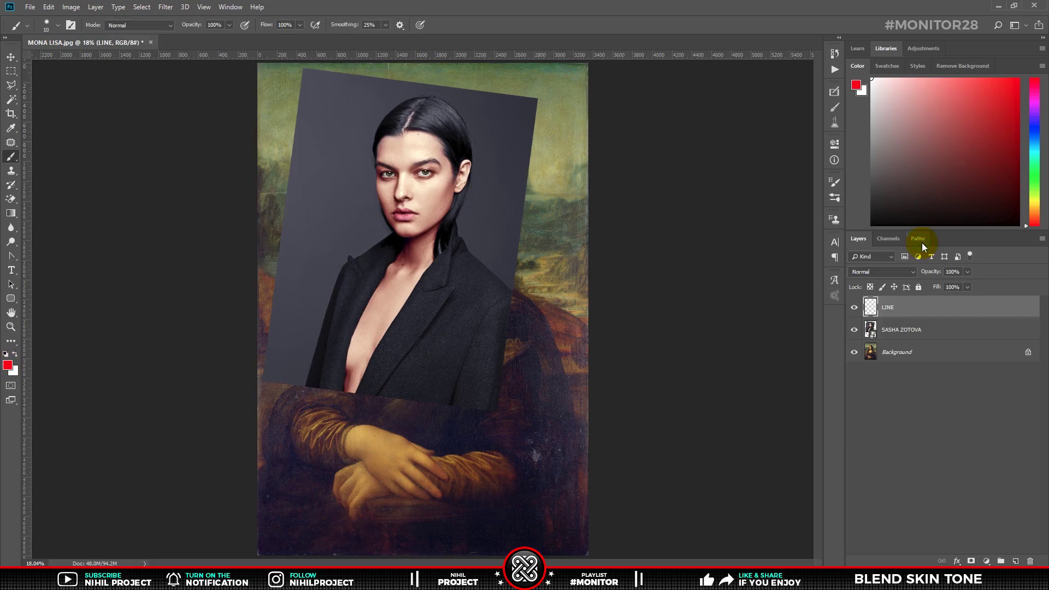
- Trace the outline of the woman's face and the outer edge of her hair in red on the LINE layer
key("z")
mouse_move(391, 195)
left_mouse_down()
mouse_move(393, 227)
mouse_move(403, 192)
mouse_move(409, 329)
mouse_move(400, 344)
left_mouse_up()
key("b")
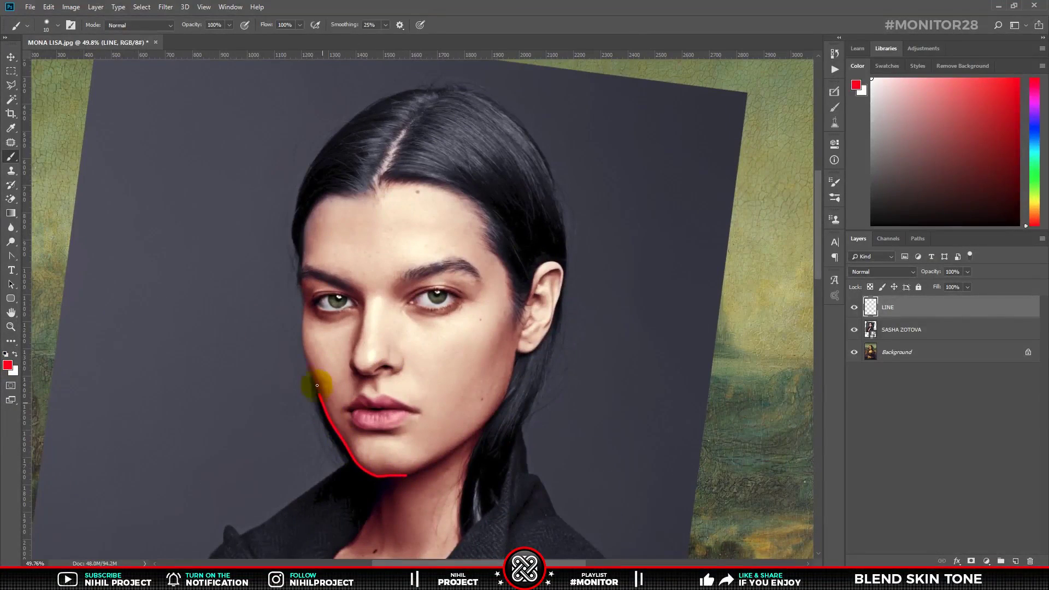
mouse_move(303, 178)
left_mouse_down()
mouse_move(448, 89)
mouse_move(567, 307)
mouse_move(568, 338)
left_mouse_up()
mouse_move(309, 249)
left_mouse_down()
mouse_move(349, 192)
mouse_move(451, 190)
mouse_move(511, 280)
mouse_move(523, 326)
mouse_move(406, 475)
mouse_move(460, 443)
mouse_move(512, 365)
left_mouse_up()
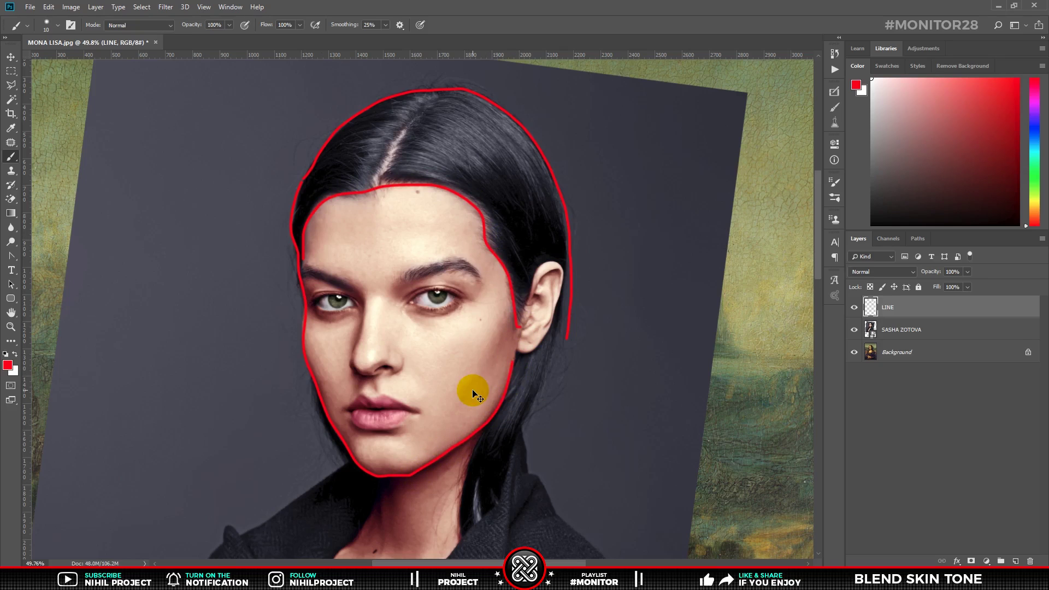
key("ctrl+0")
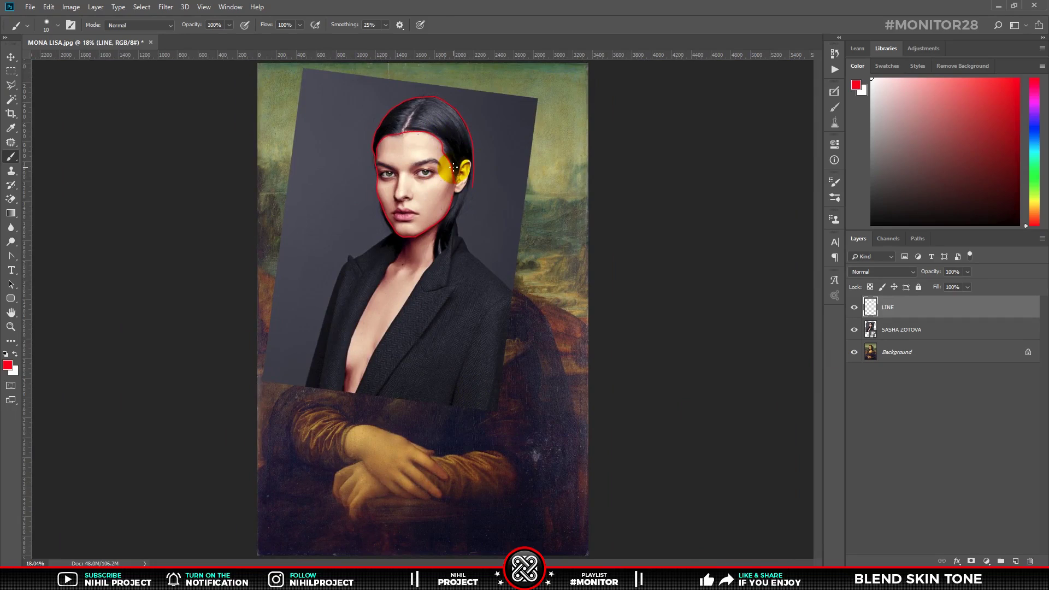
- Hide the portrait layer and duplicate the Background layer under the name Mbak MONA
left_click(854, 330)
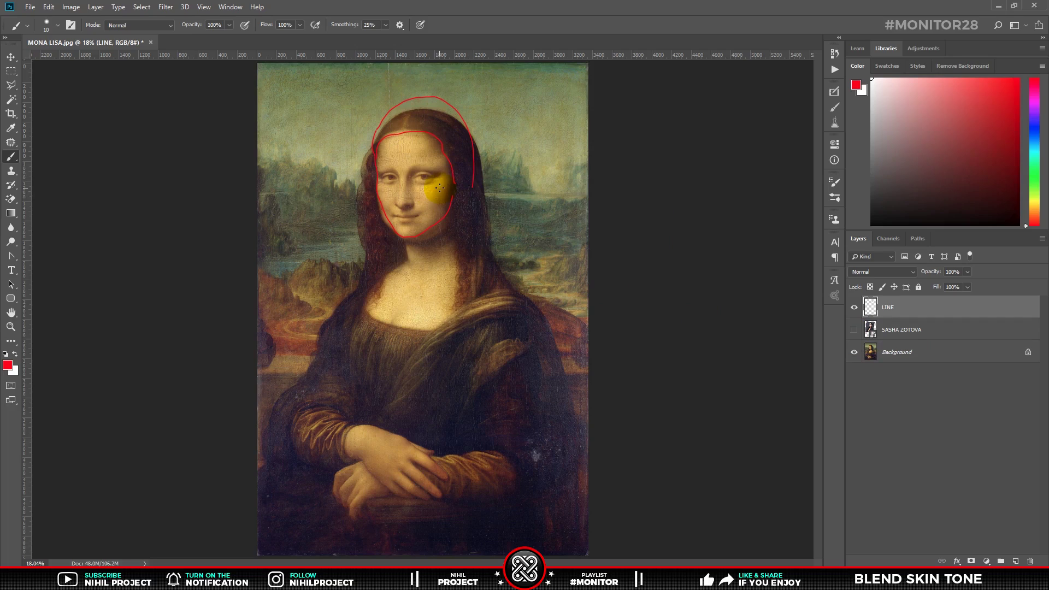
left_click(887, 353)
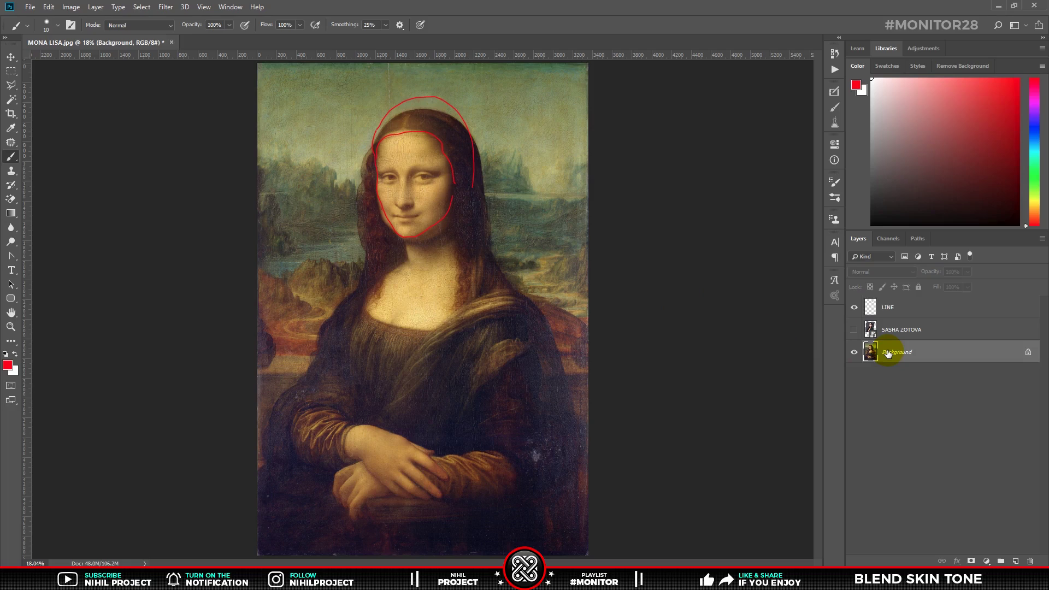
key("ctrl+j")
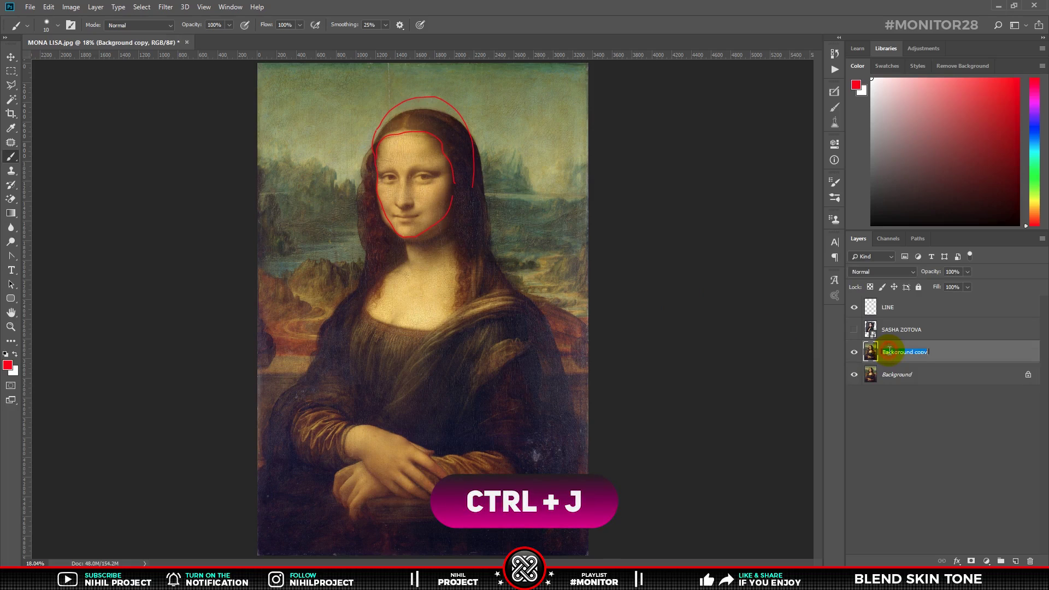
left_click(889, 351)
type("Mask")
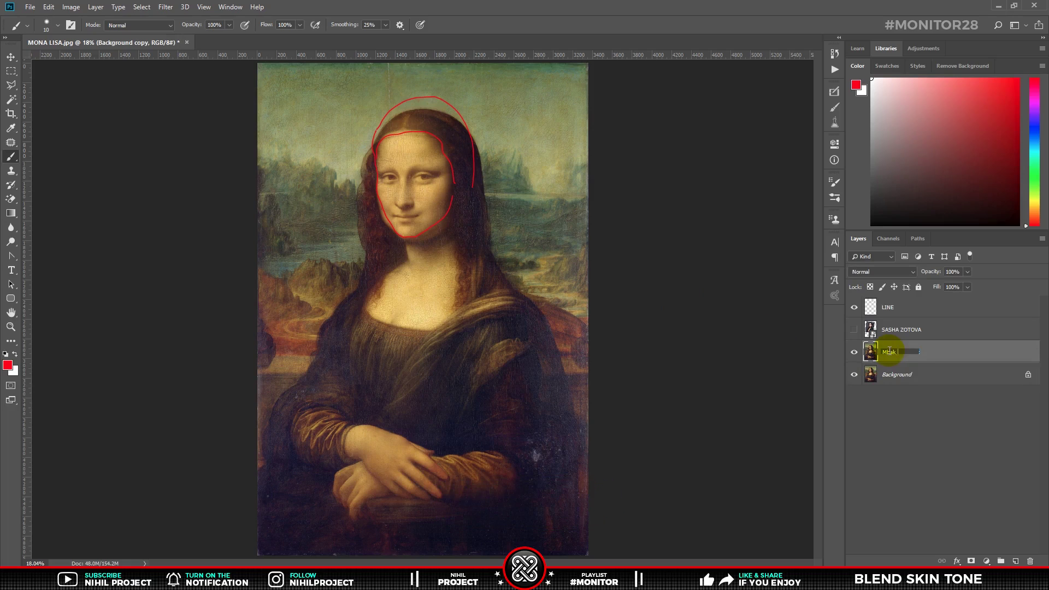
type(" MONA")
key("Return")
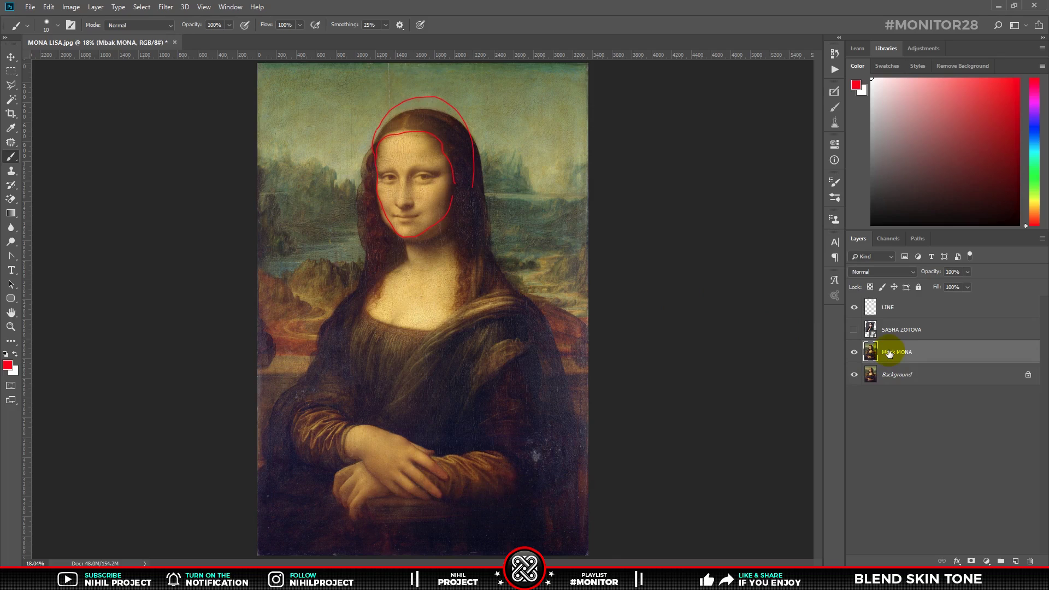
- Hide the Background layer and convert the Mbak MONA layer to a smart object
left_click(855, 374)
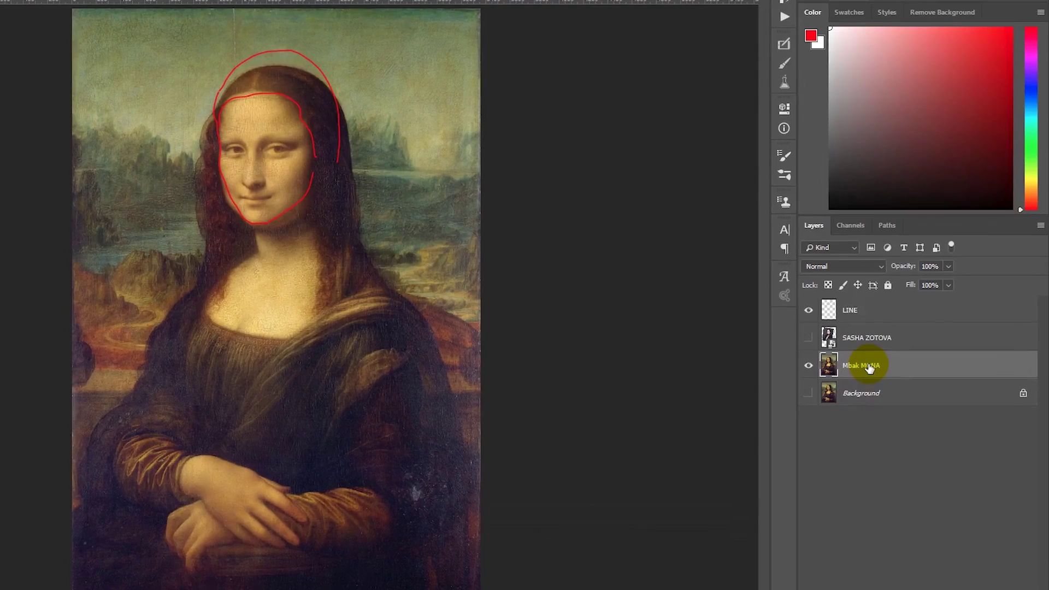
right_click(904, 353)
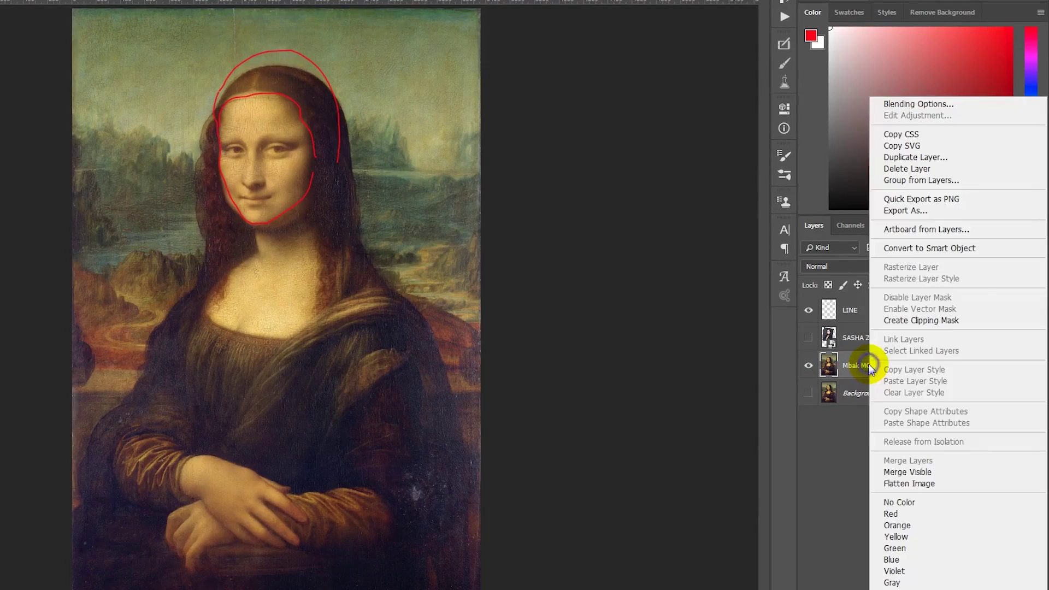
left_click(915, 248)
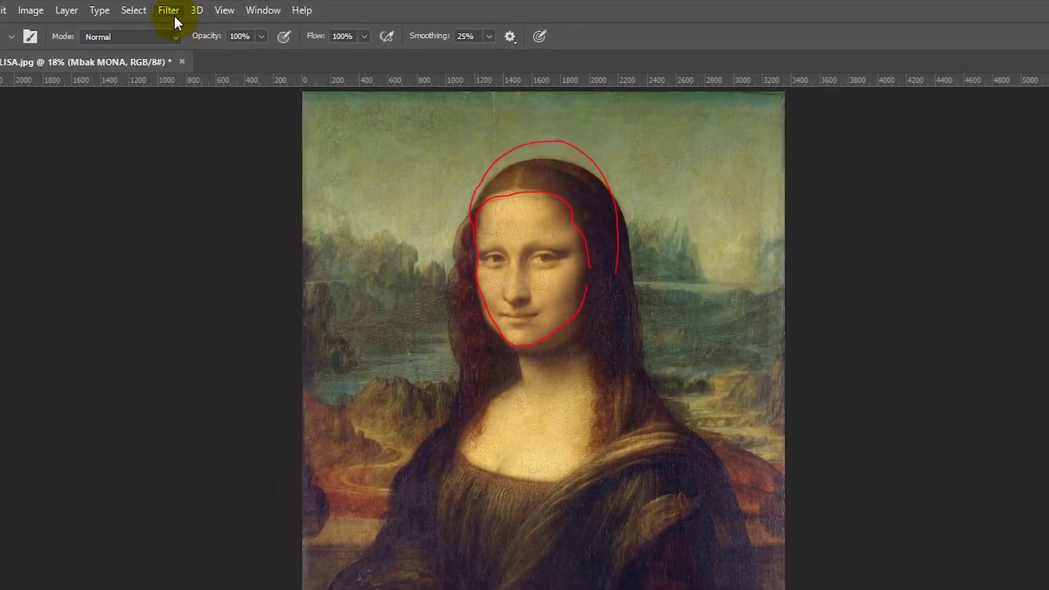
- Open the Liquify filter on Mbak MONA and show the LINE layer as its backdrop in Blend mode
left_click(172, 15)
left_click(196, 132)
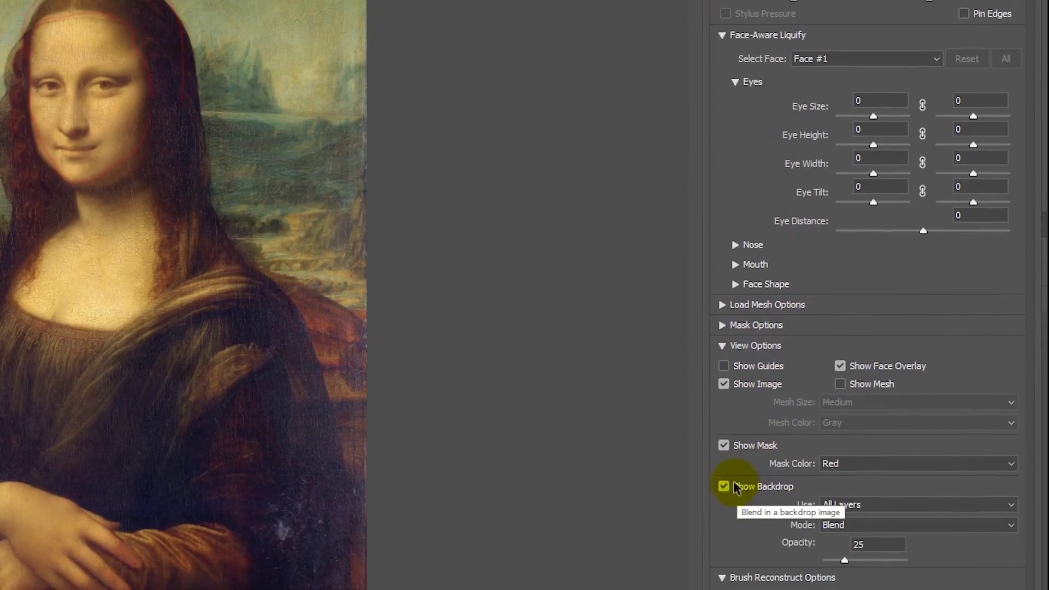
left_click(724, 486)
left_click(724, 486)
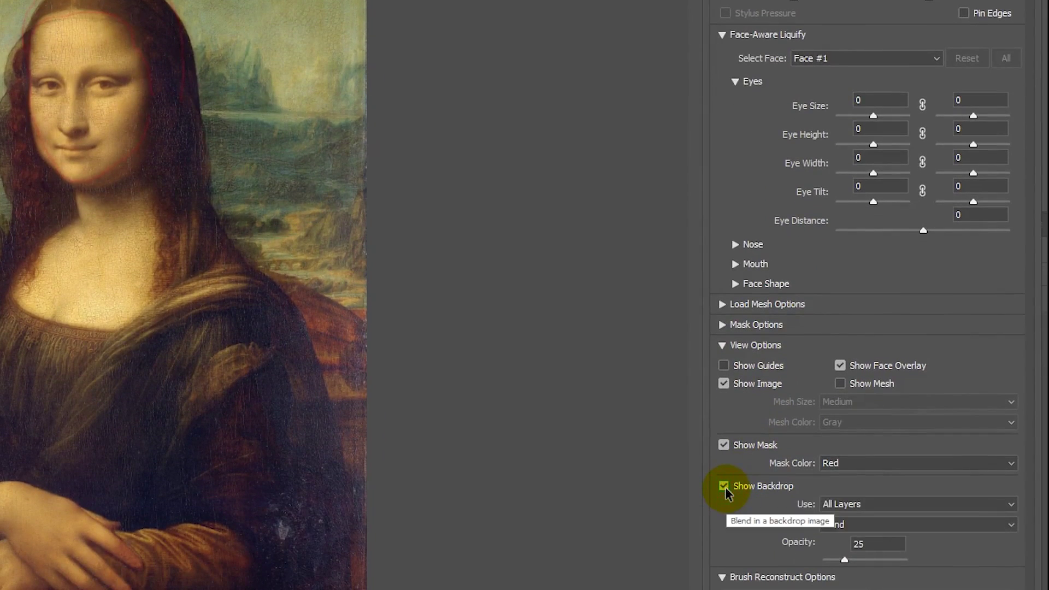
left_click(840, 508)
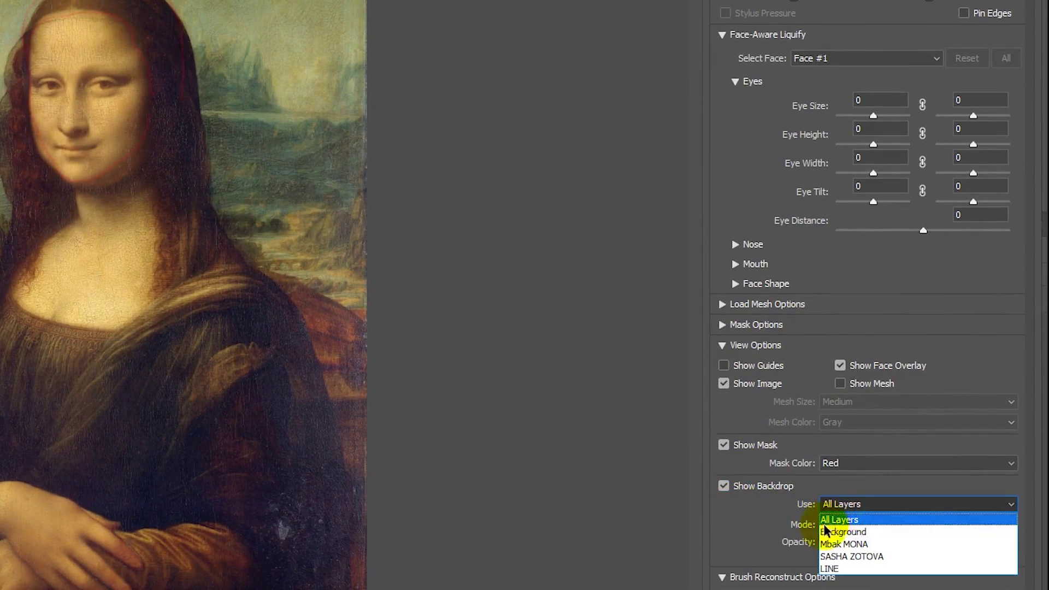
left_click(830, 569)
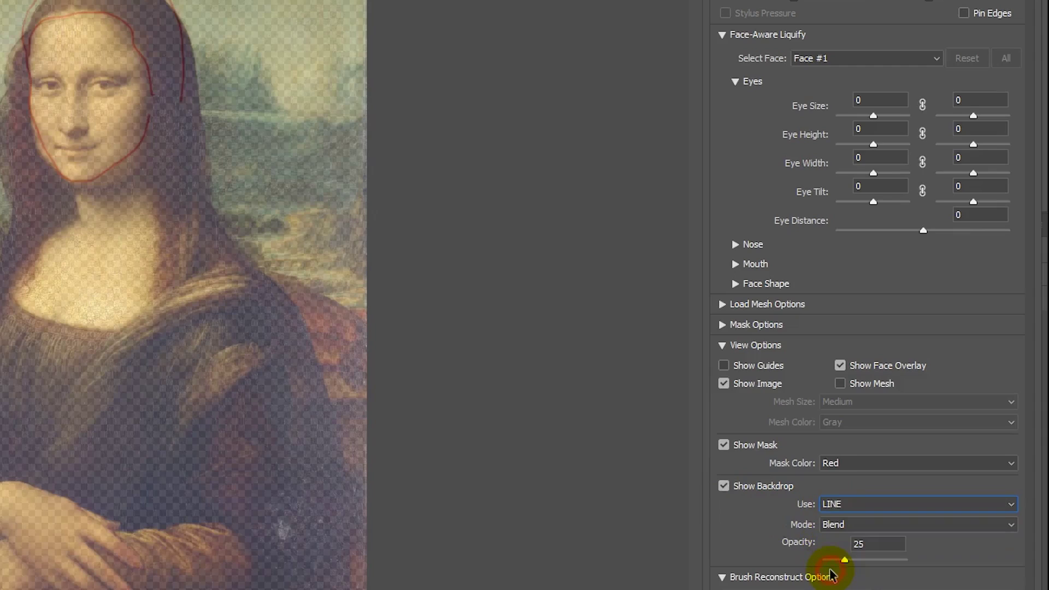
left_click(831, 525)
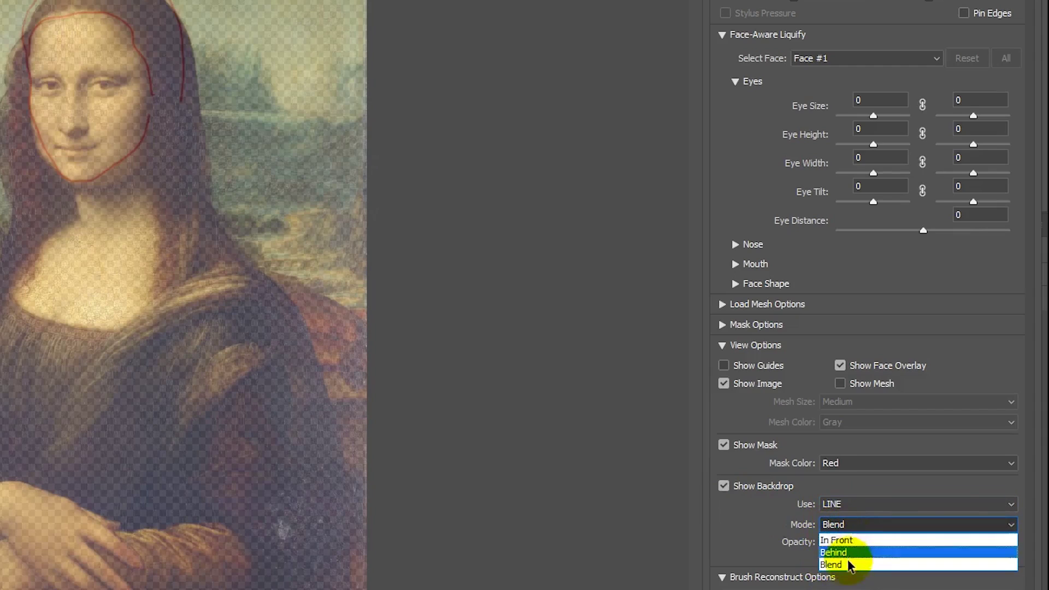
left_click(829, 566)
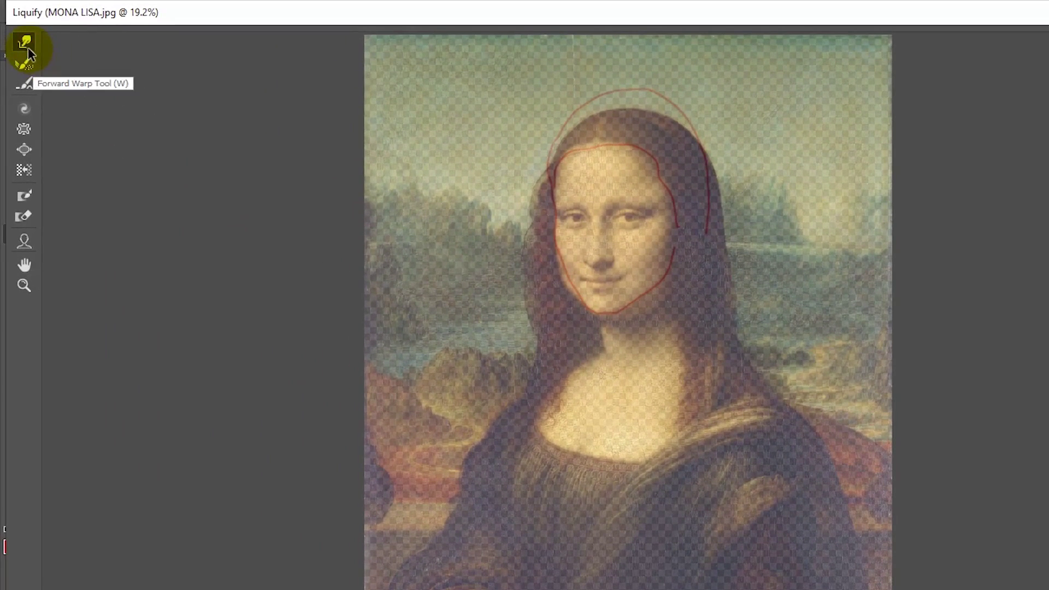
- Forward Warp the painted hair outward until its outer edge meets the red hair outline
left_click(27, 54)
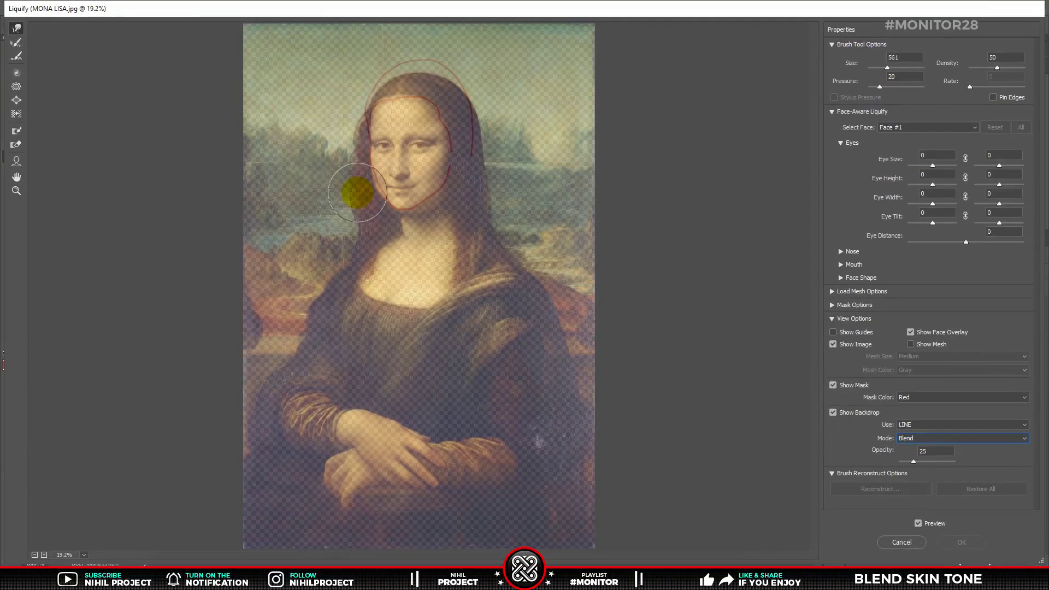
mouse_move(358, 191)
left_mouse_down()
mouse_move(433, 222)
mouse_move(440, 199)
mouse_move(410, 262)
mouse_move(444, 257)
mouse_move(424, 142)
mouse_move(393, 112)
mouse_move(328, 98)
mouse_move(339, 94)
mouse_move(395, 124)
mouse_move(362, 89)
mouse_move(379, 82)
mouse_move(431, 98)
mouse_move(467, 70)
mouse_move(529, 163)
mouse_move(382, 134)
mouse_move(417, 122)
mouse_move(332, 93)
left_mouse_up()
scroll(421, 176, "up", 2)
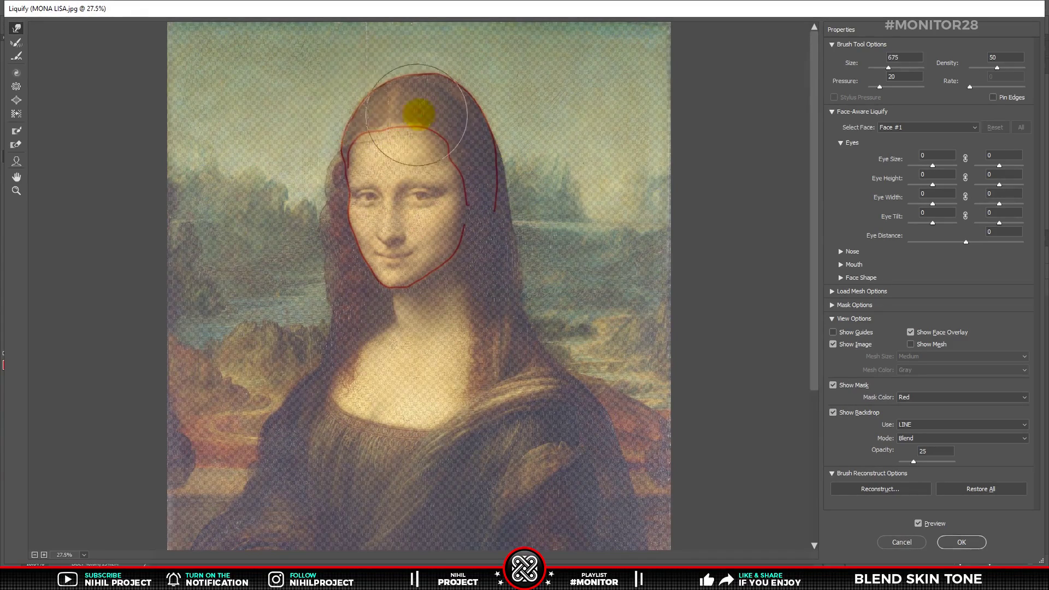
- Warp the painted face's cheek and chin to fit the red face outline and apply the Liquify filter
mouse_move(439, 247)
left_mouse_down()
mouse_move(435, 283)
mouse_move(410, 275)
left_mouse_up()
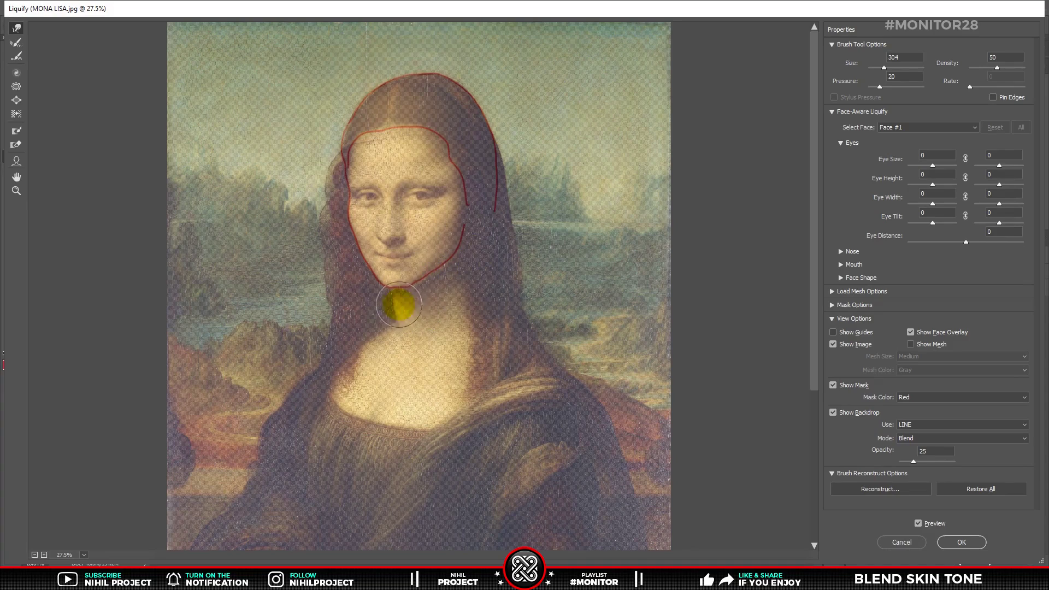
key("bracketright")
key("bracketright")
key("bracketright")
key("bracketright")
key("bracketright")
key("bracketright")
key("bracketright")
key("bracketright")
key("bracketright")
key("bracketright")
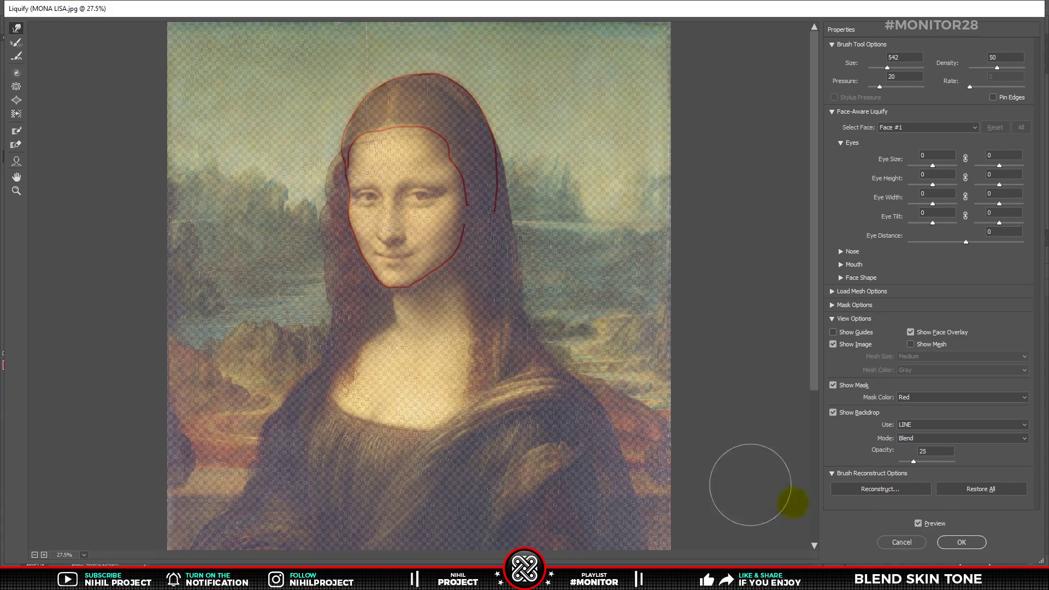
left_click(963, 543)
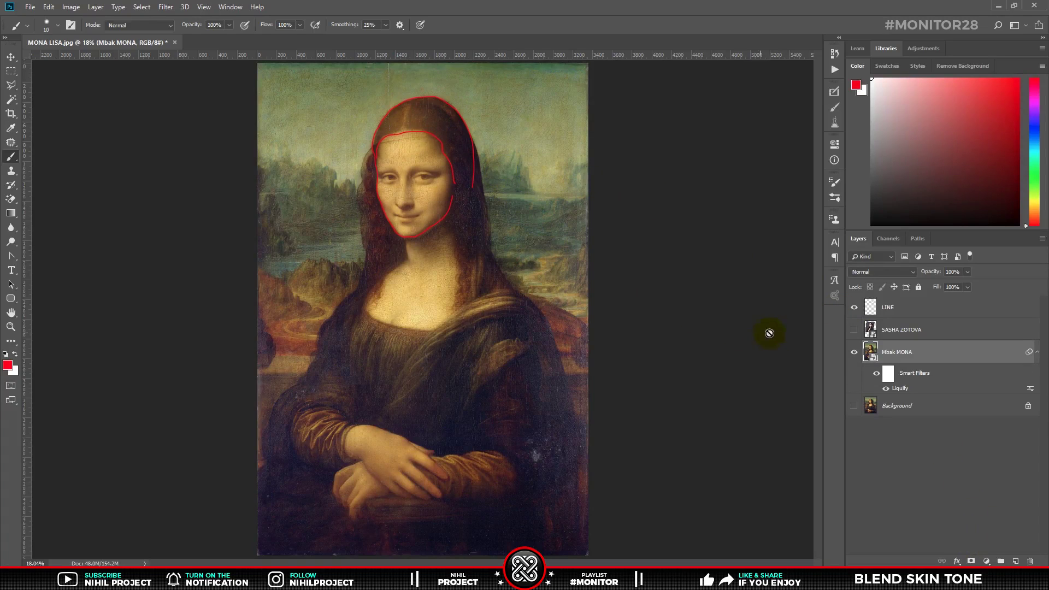
- Show the woman's portrait layer and conceal it with a layer mask filled with black
left_click(852, 332)
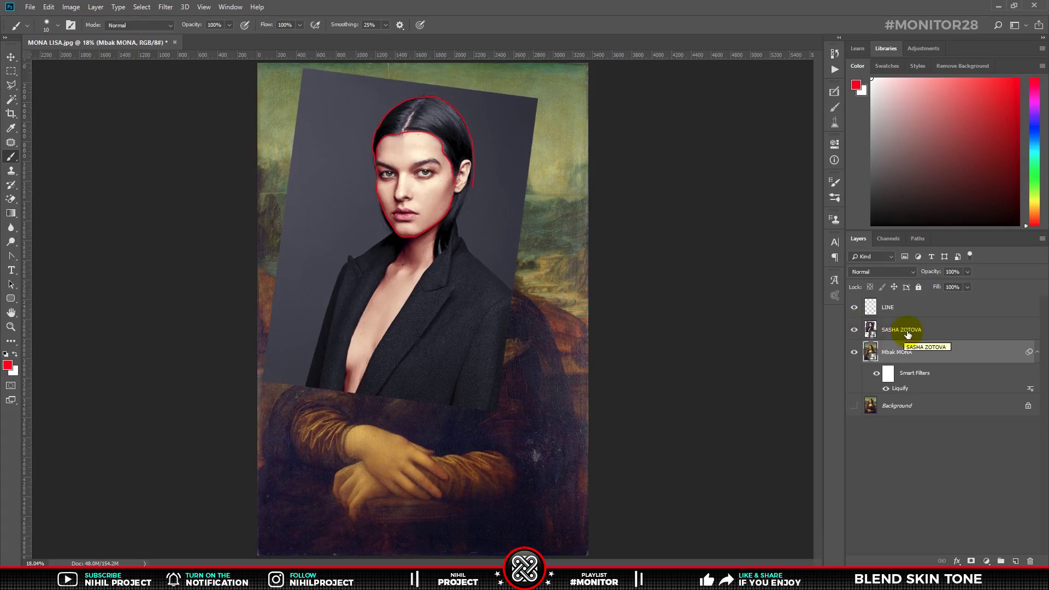
left_click(906, 334)
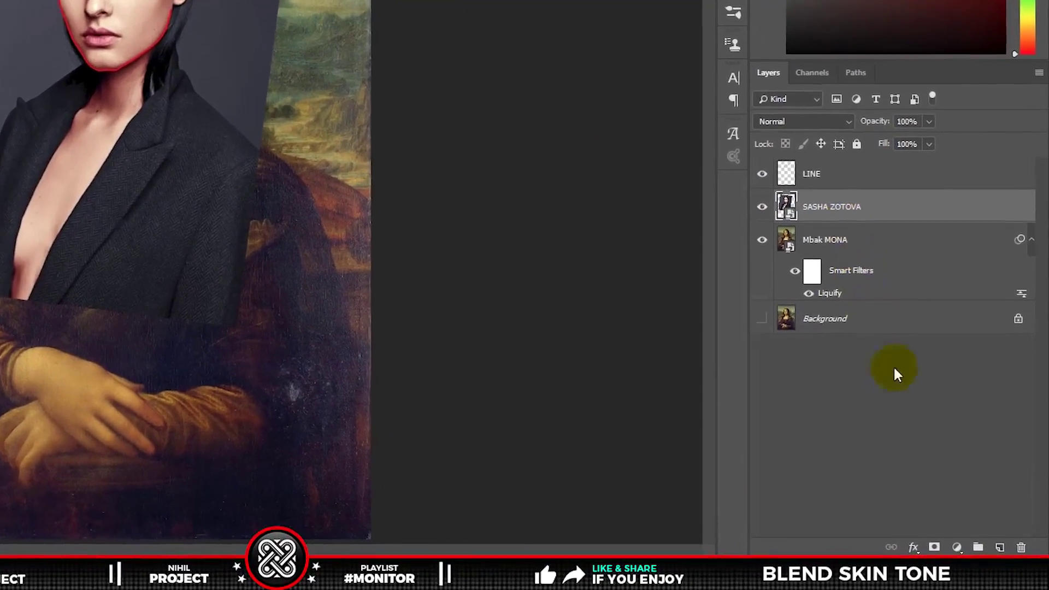
left_click(932, 546)
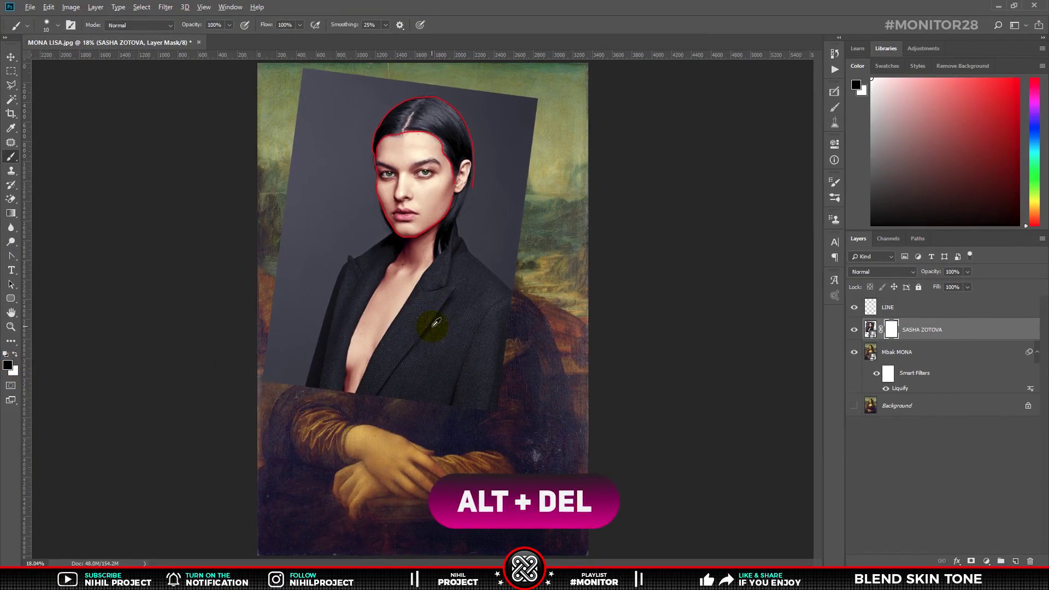
key("alt+Delete")
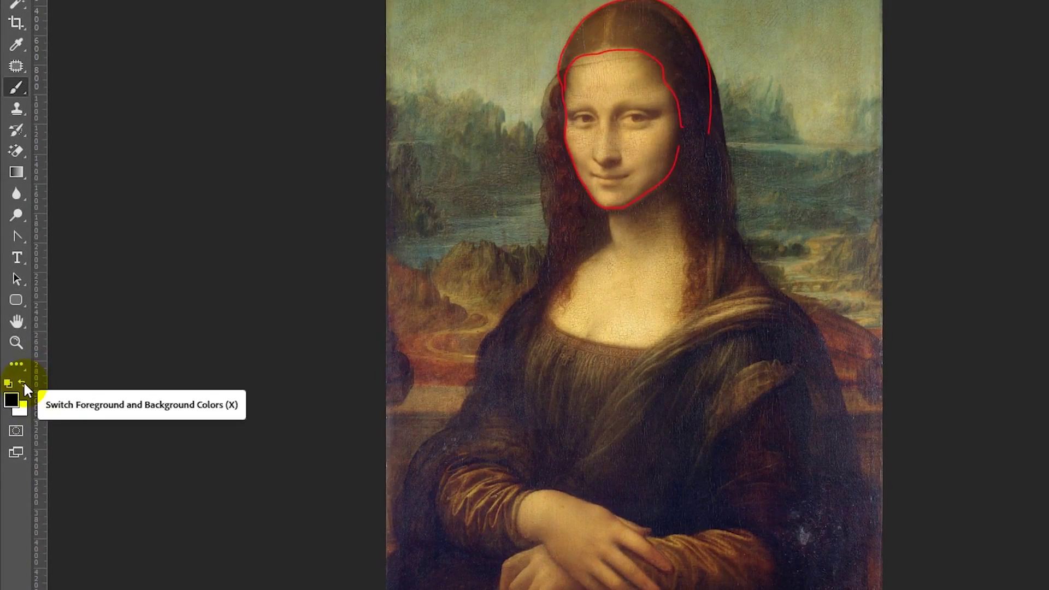
- Paint white on the portrait layer's mask to reveal only the woman's face inside the red outline
left_click(22, 383)
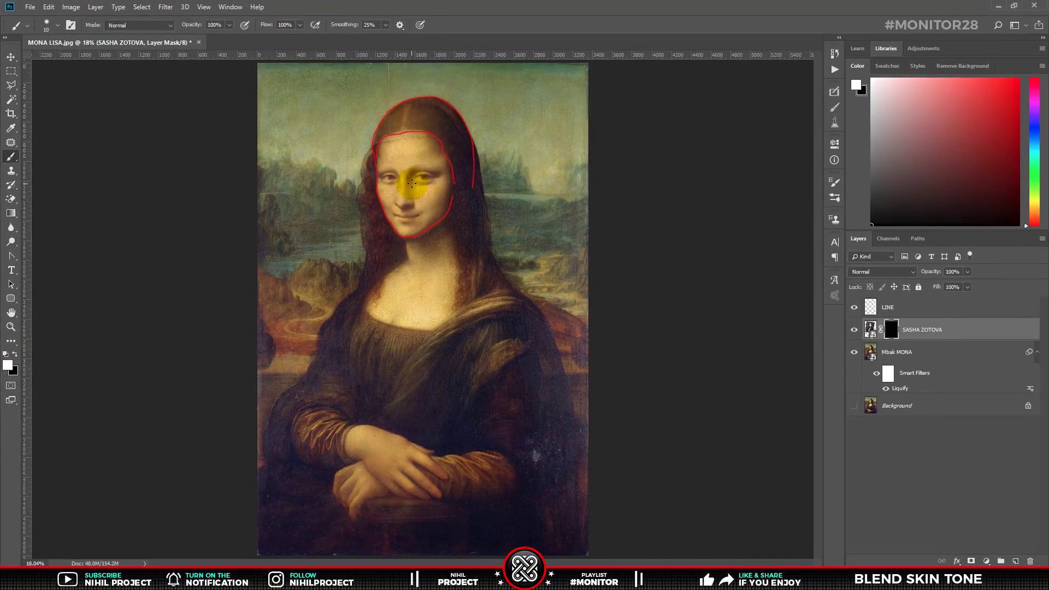
right_click(411, 183, "alt")
scroll(412, 183, "up", 4)
left_click(411, 166)
right_click(403, 198, "alt")
mouse_move(403, 199)
left_mouse_down()
mouse_move(353, 195)
mouse_move(347, 133)
mouse_move(358, 112)
mouse_move(419, 103)
mouse_move(469, 123)
mouse_move(370, 129)
mouse_move(468, 139)
mouse_move(490, 175)
mouse_move(472, 279)
mouse_move(465, 254)
mouse_move(450, 289)
mouse_move(418, 297)
mouse_move(374, 243)
mouse_move(354, 242)
mouse_move(399, 312)
mouse_move(422, 307)
left_mouse_up()
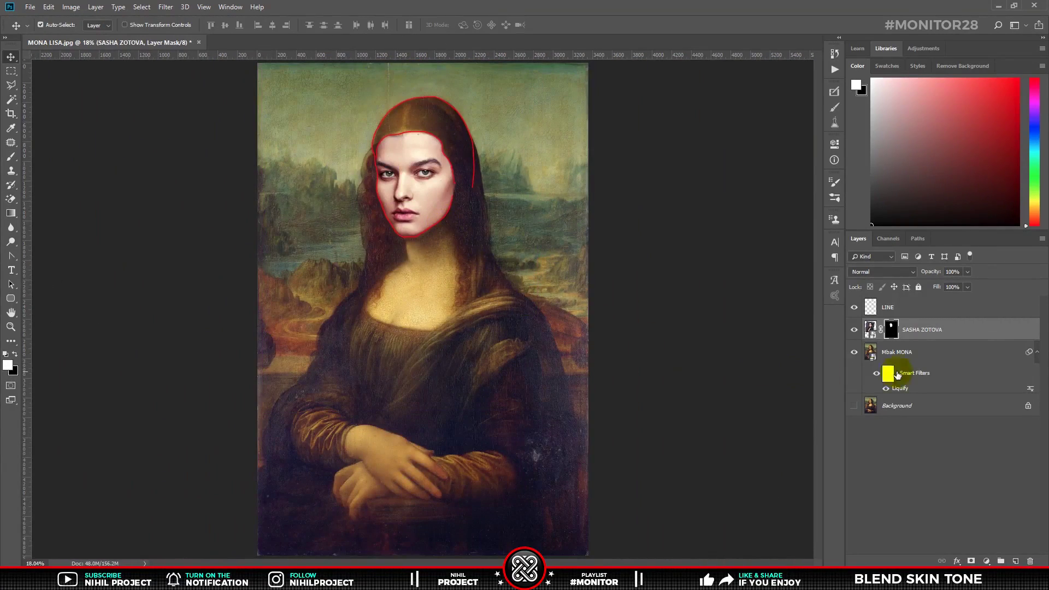
- Group the portrait and Mbak MONA layers and name the group Backup
left_click(954, 333)
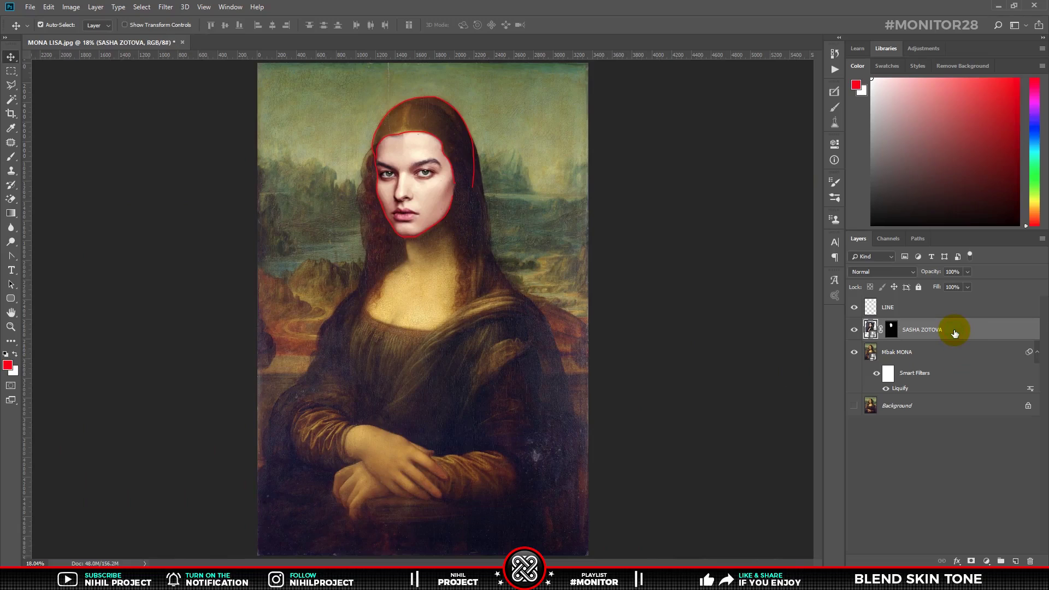
left_click(929, 357, "shift")
key("ctrl+g")
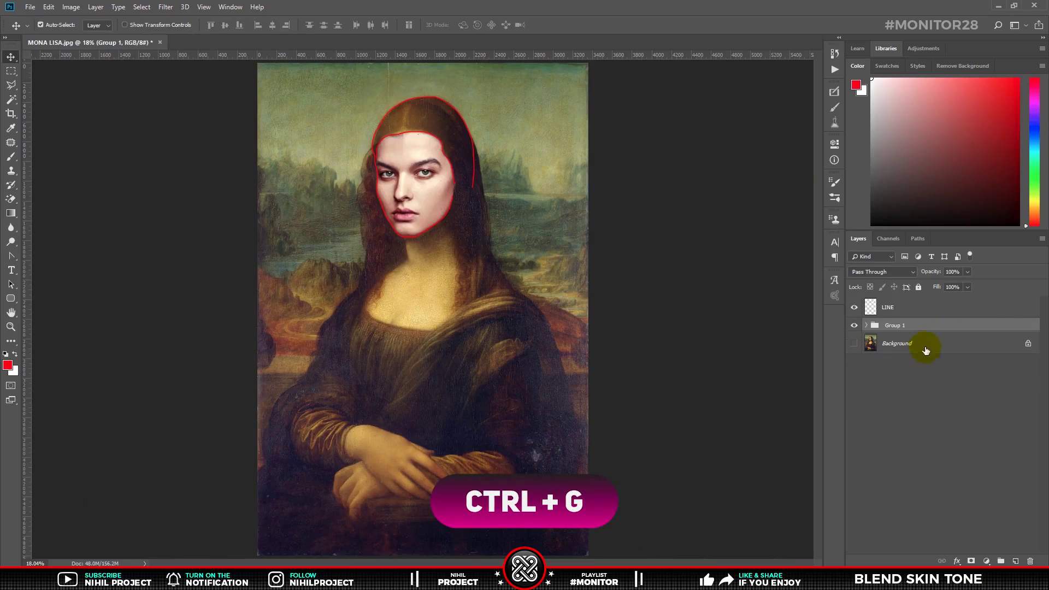
double_click(901, 325)
type("Backup")
key("Return")
- Duplicate the Backup group and rename the copy Blend
key("ctrl+j")
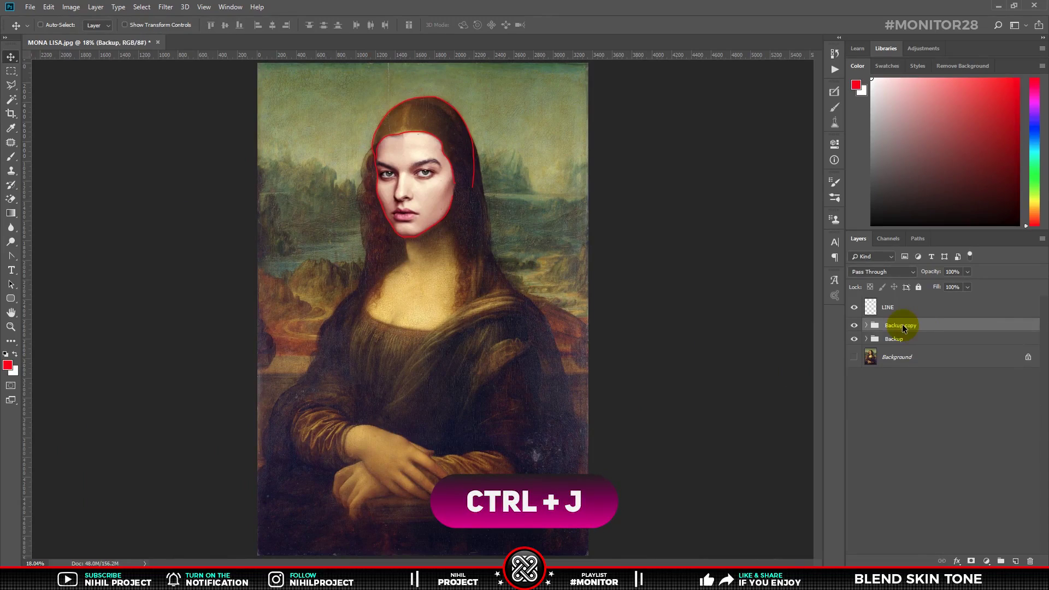
double_click(903, 325)
type("Blend")
key("Return")
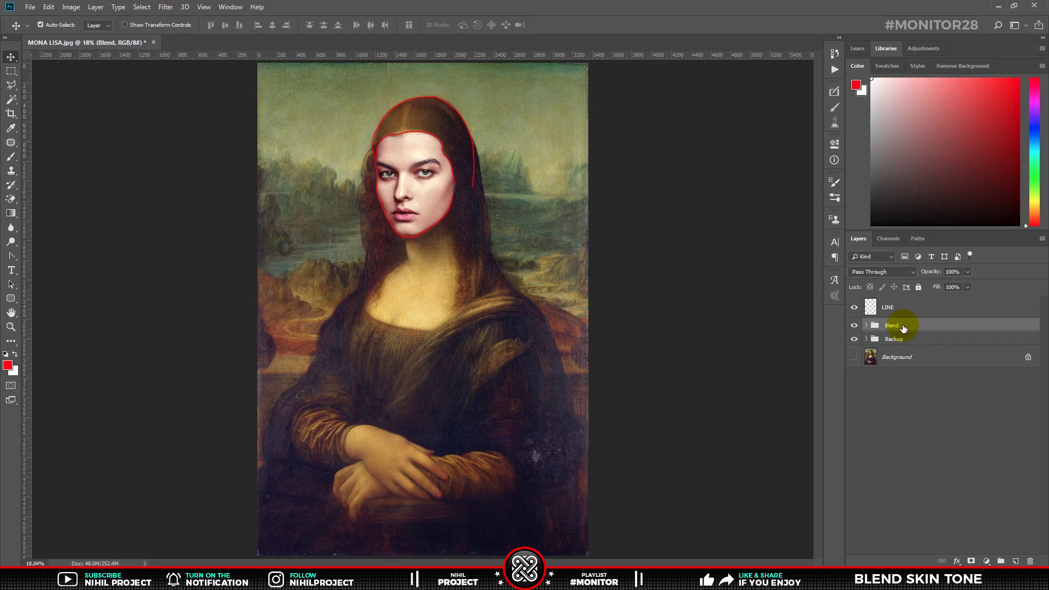
- Hide the Backup group and rasterize the Mbak MONA layer inside the Blend group
left_click(866, 326)
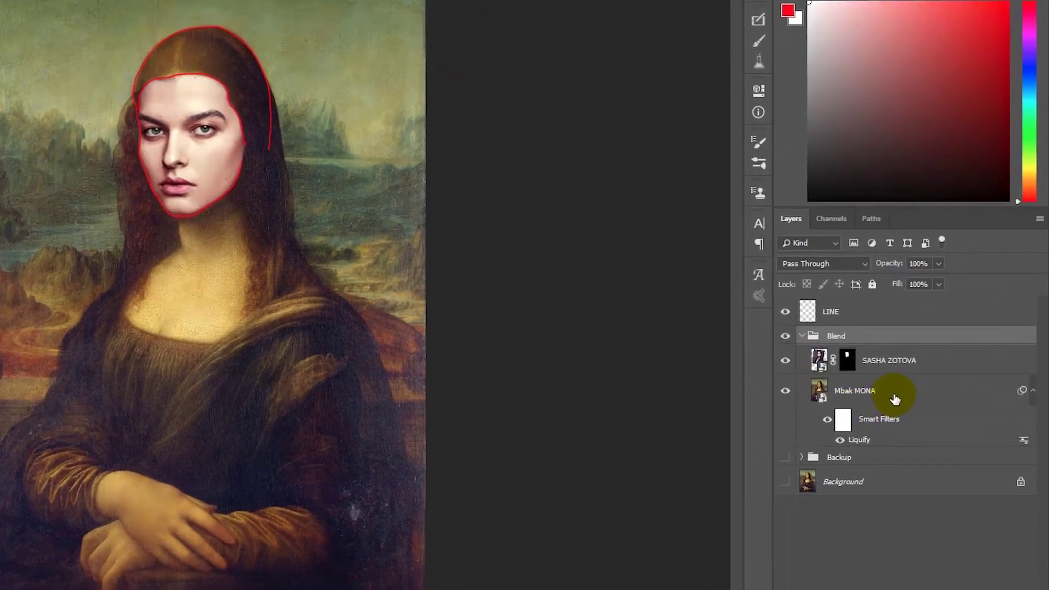
left_click(934, 365)
right_click(934, 366)
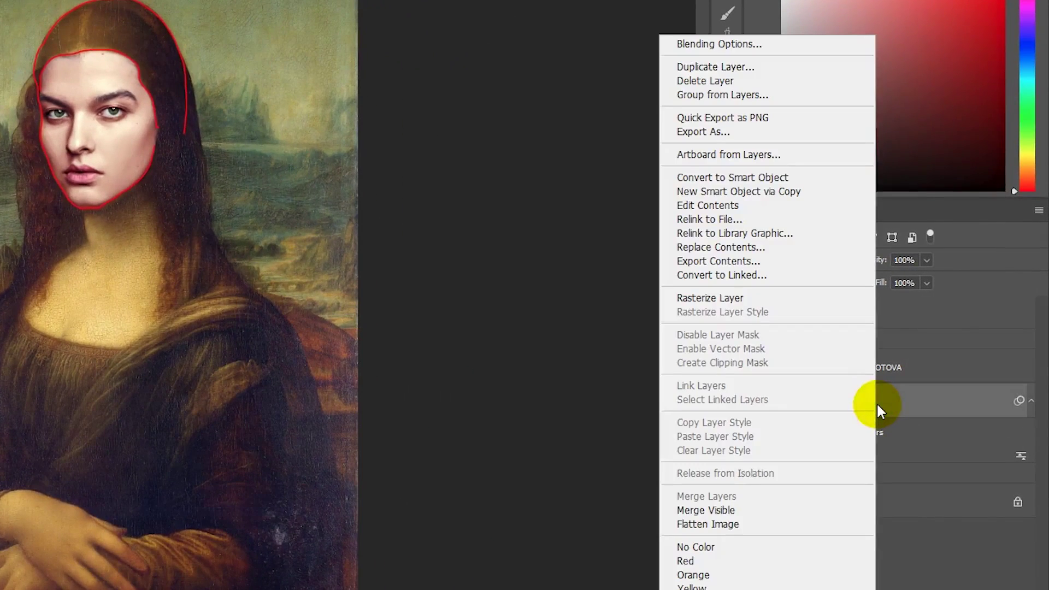
left_click(750, 302)
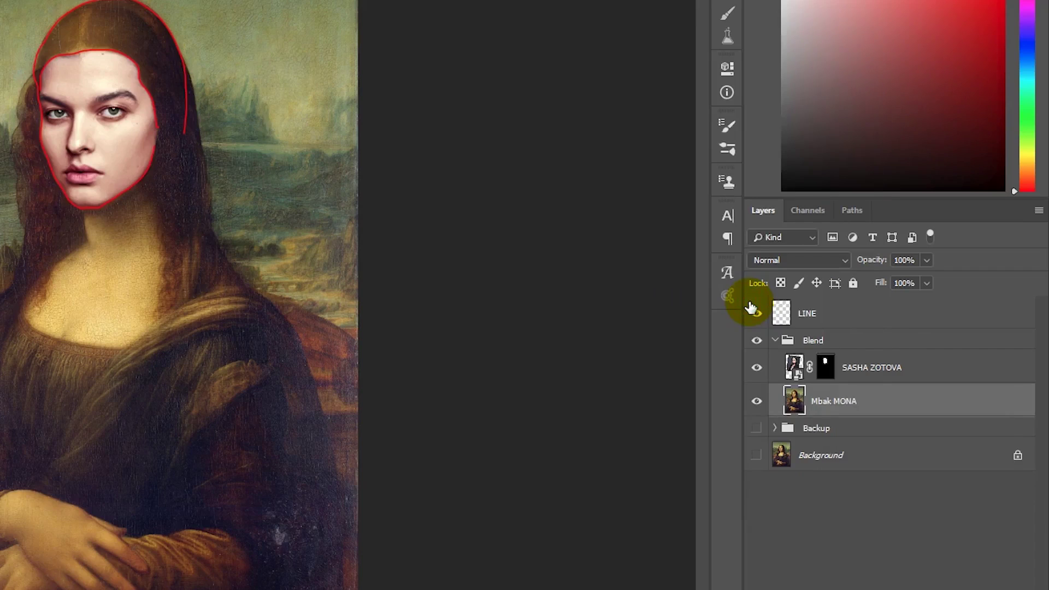
- Rasterize the portrait layer in the Blend group and apply its layer mask
left_click(886, 371)
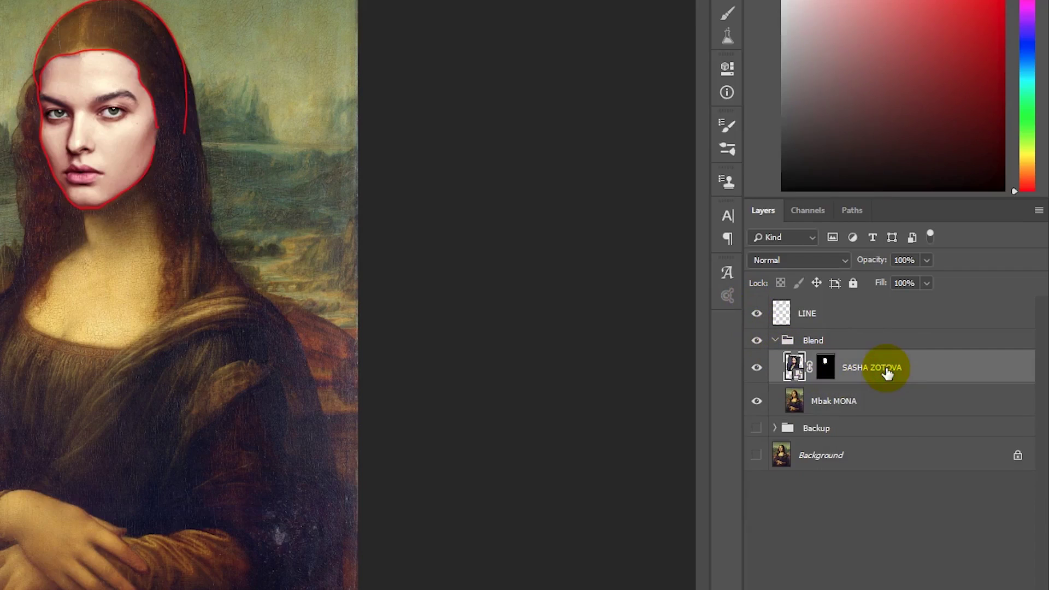
right_click(884, 367)
left_click(785, 303)
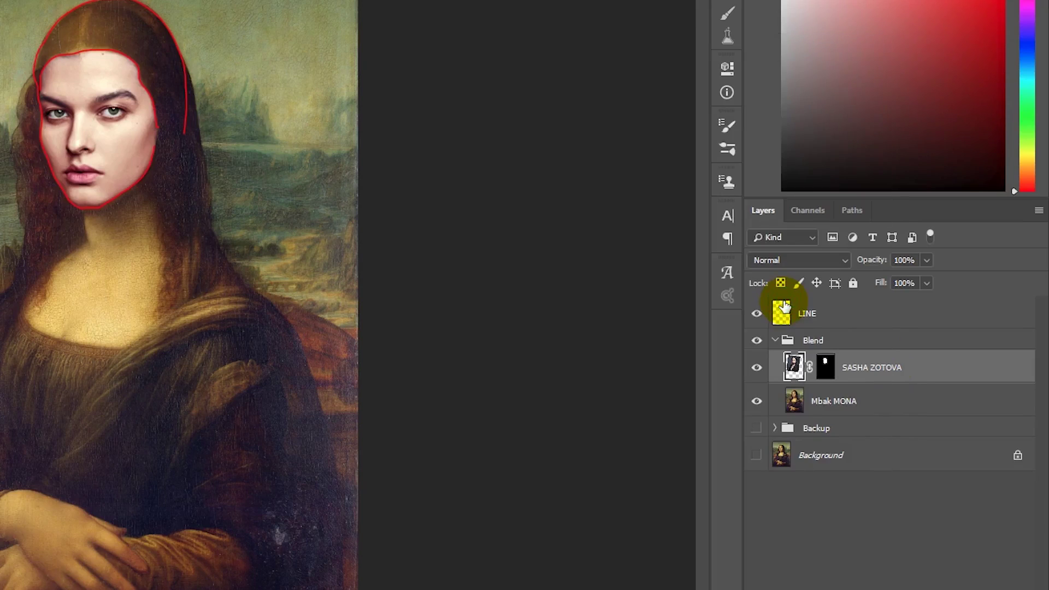
right_click(825, 370)
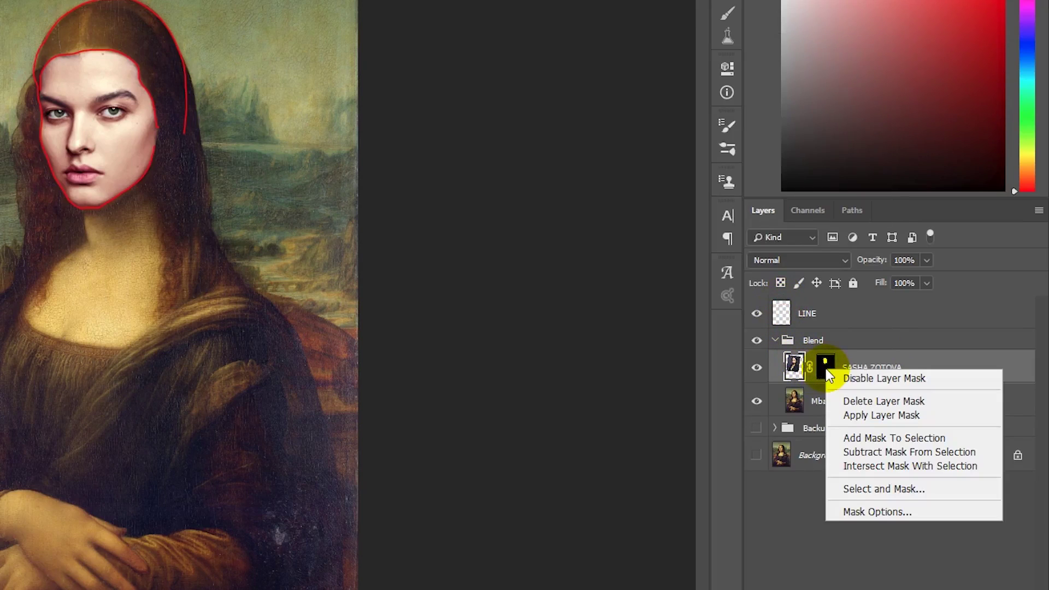
left_click(852, 416)
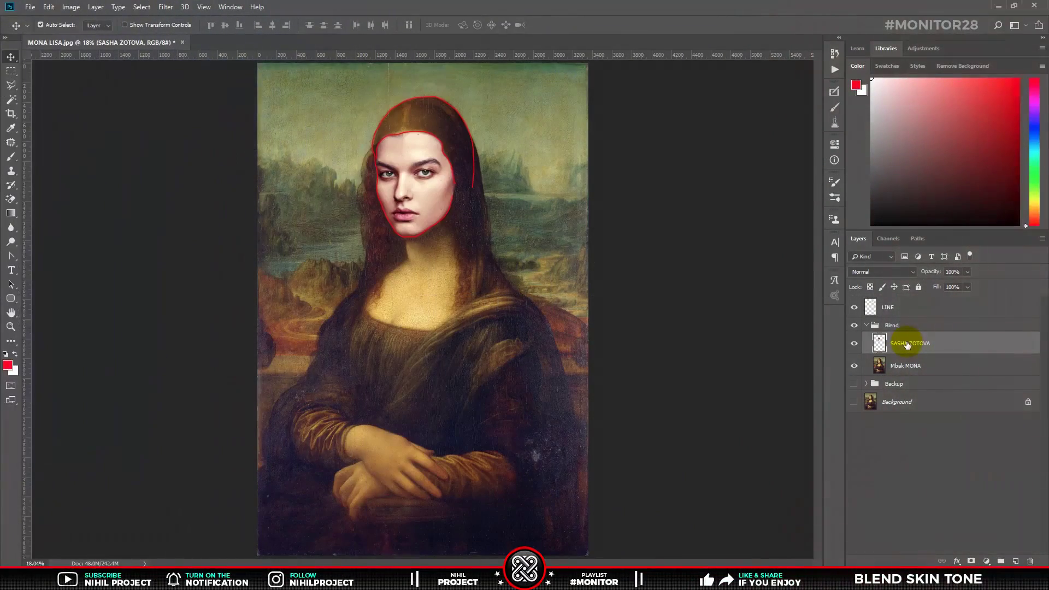
- Hide the LINE layer and keep a hidden duplicate of the portrait layer named original
left_click(855, 308)
key("ctrl+j")
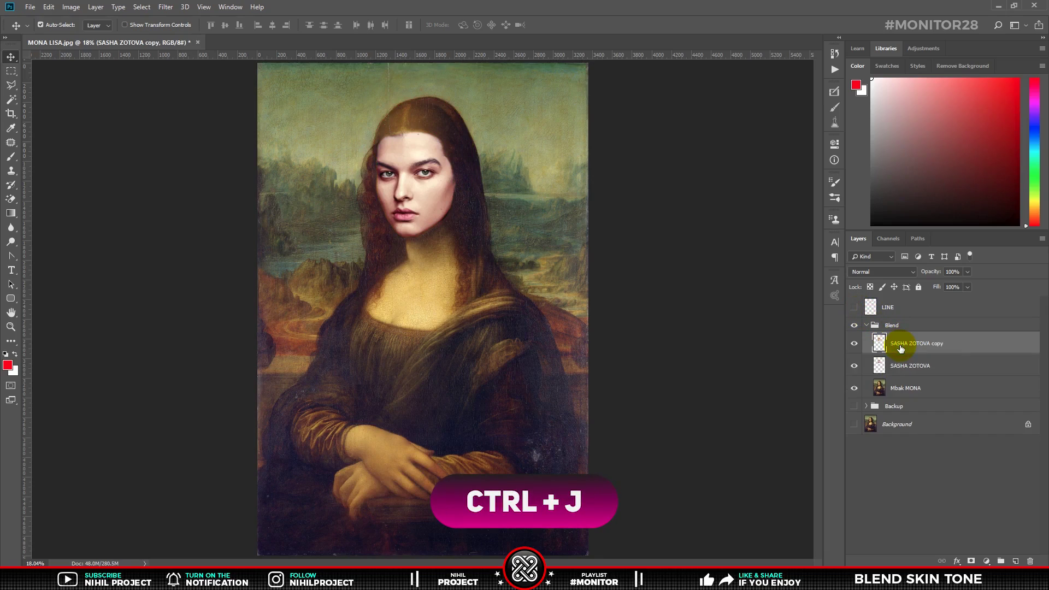
double_click(900, 344)
type("original")
key("Return")
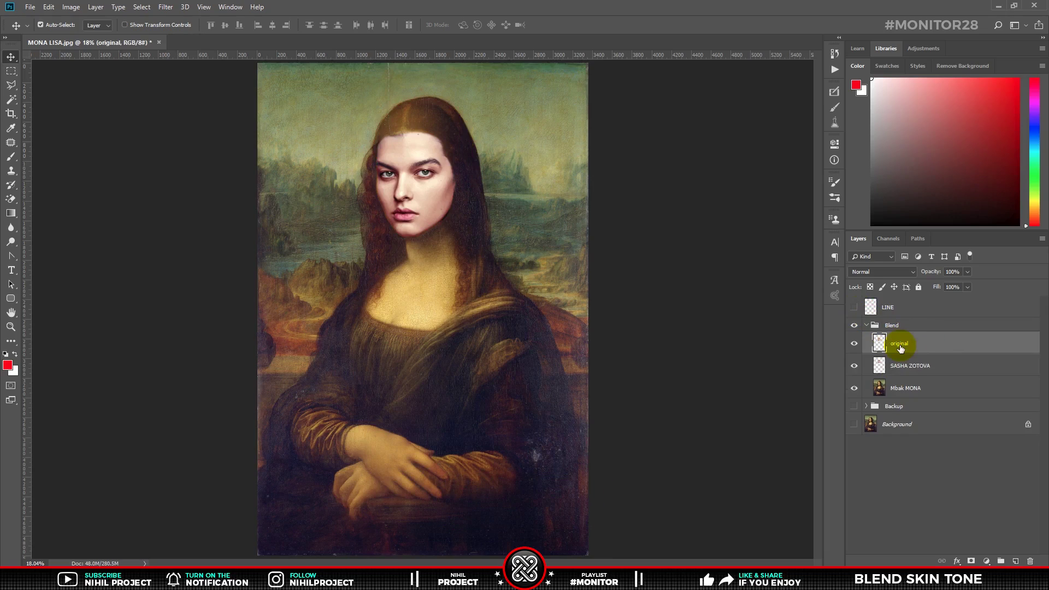
left_click(858, 347)
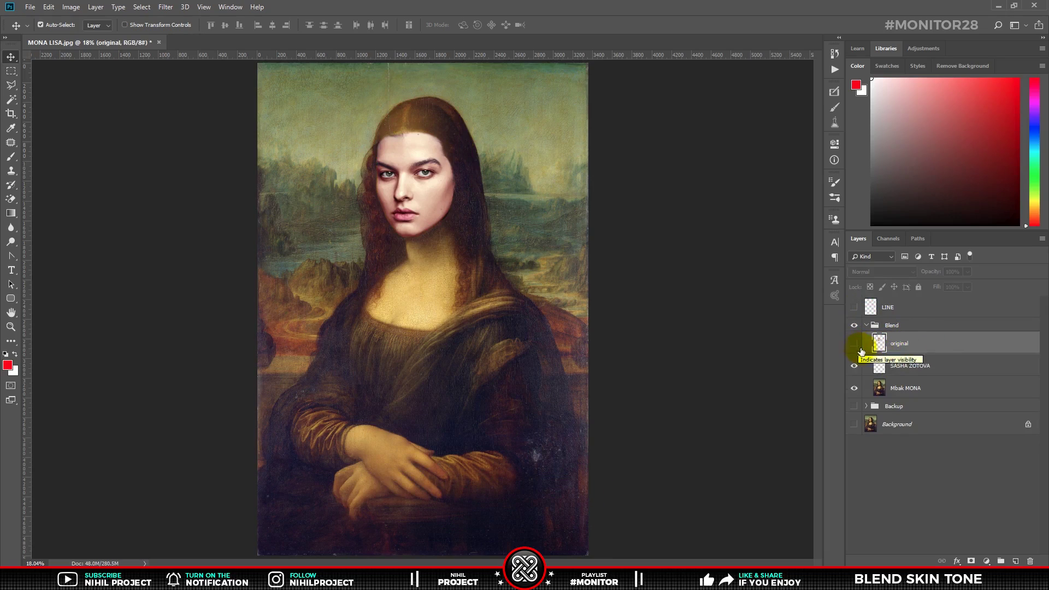
- Try Match Color on the portrait layer with MONA LISA.jpg as source and Mbak MONA as source layer
left_click(896, 374)
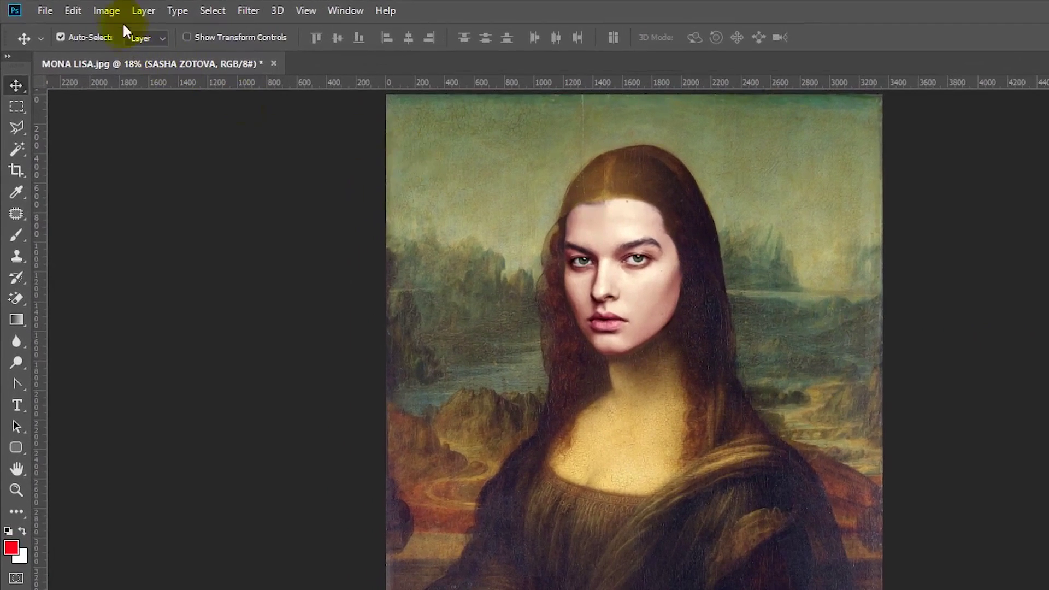
left_click(71, 7)
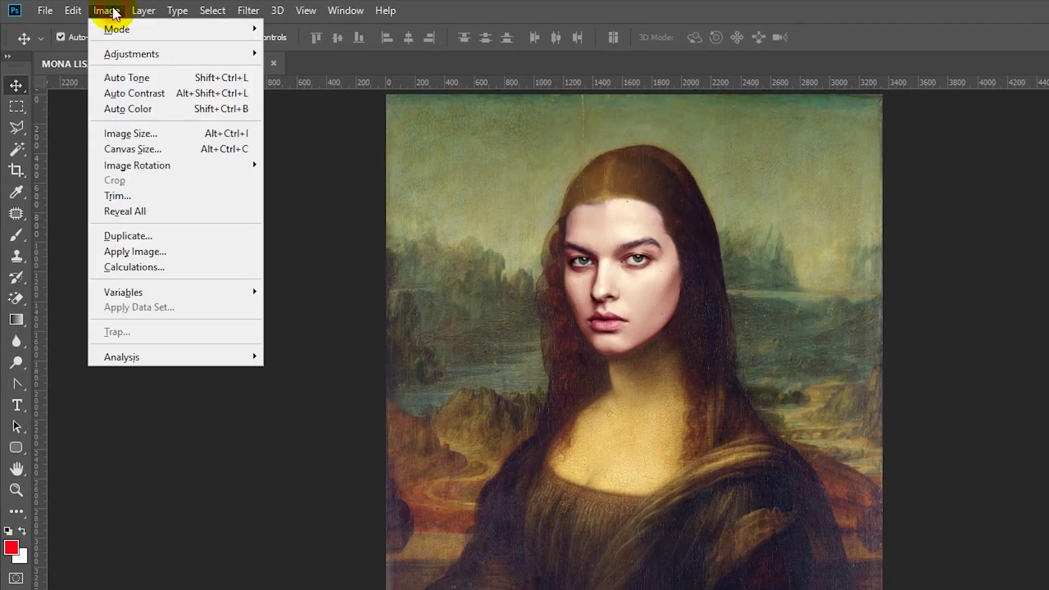
left_click(146, 52)
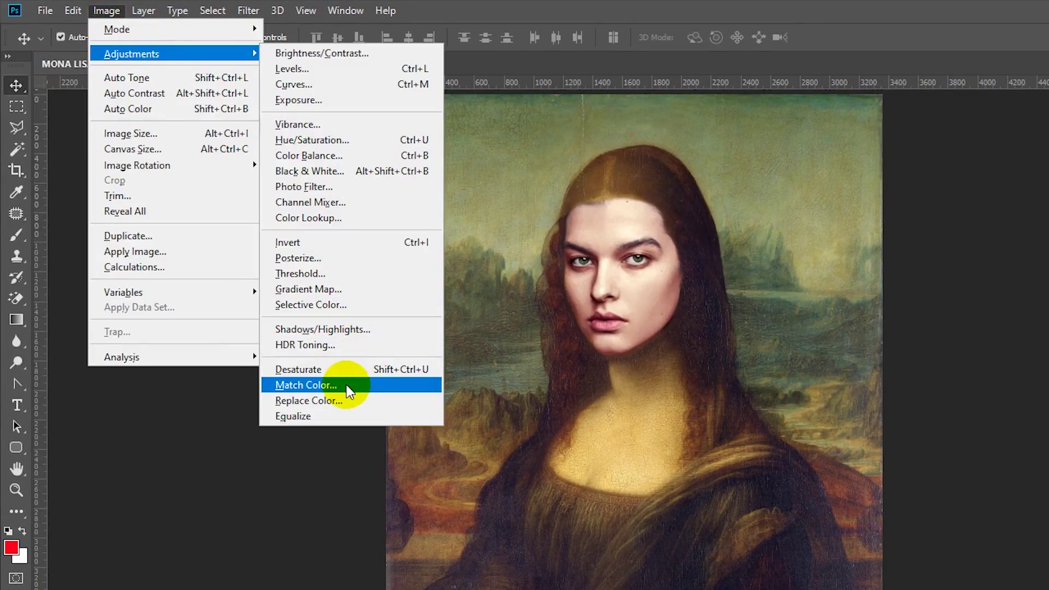
left_click(328, 385)
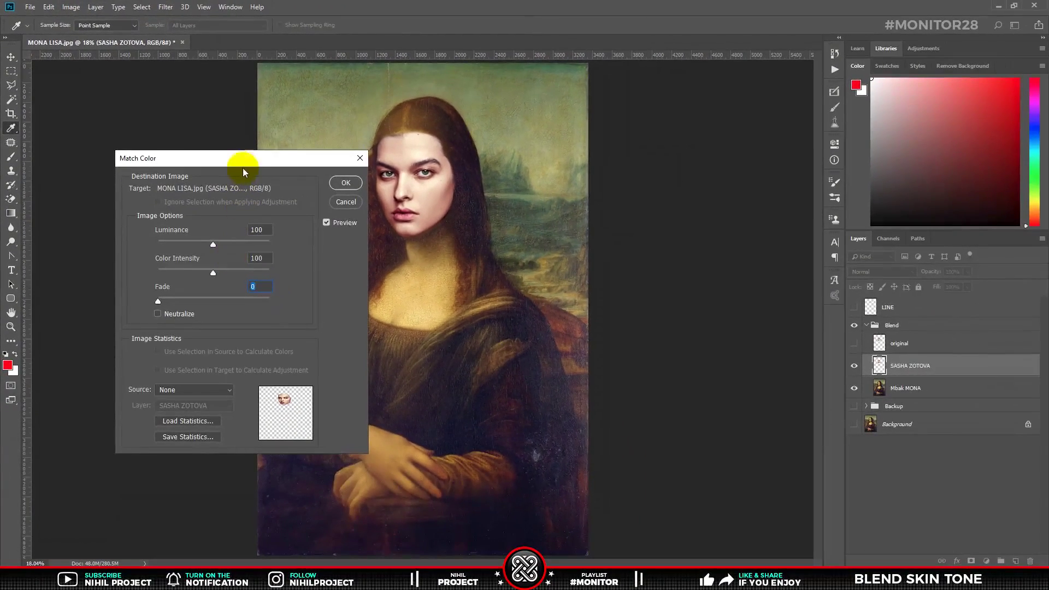
left_click_drag(364, 253, 464, 246)
left_click_drag(309, 164, 692, 113)
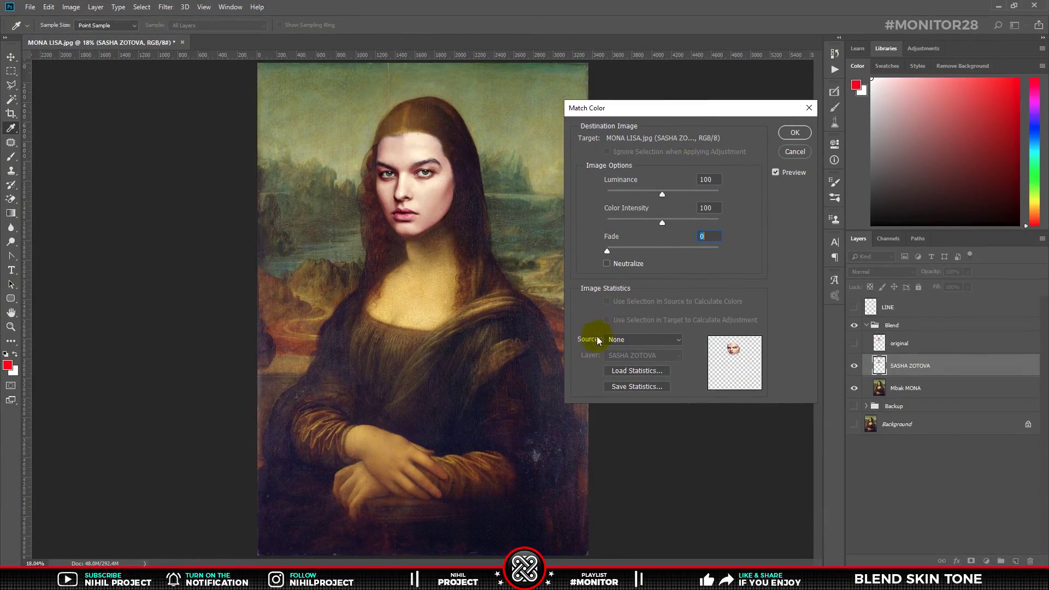
left_click(620, 340)
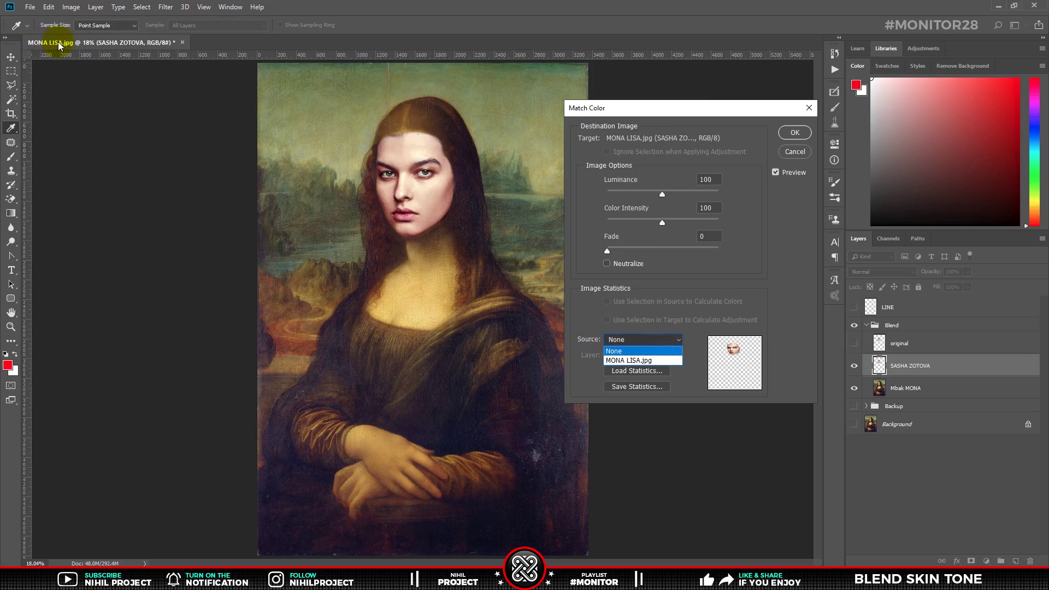
left_click(615, 360)
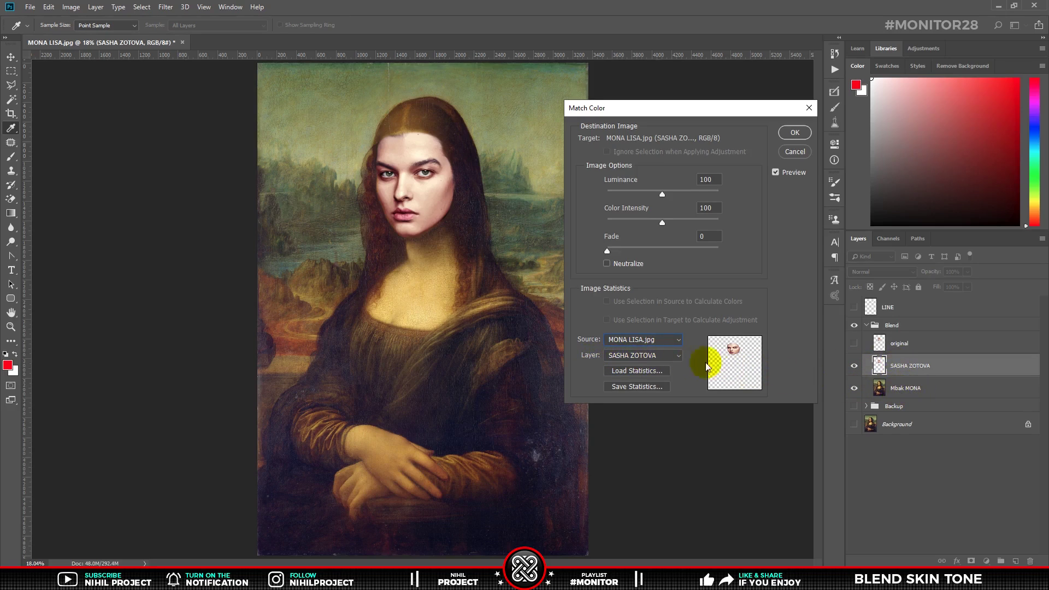
left_click(674, 356)
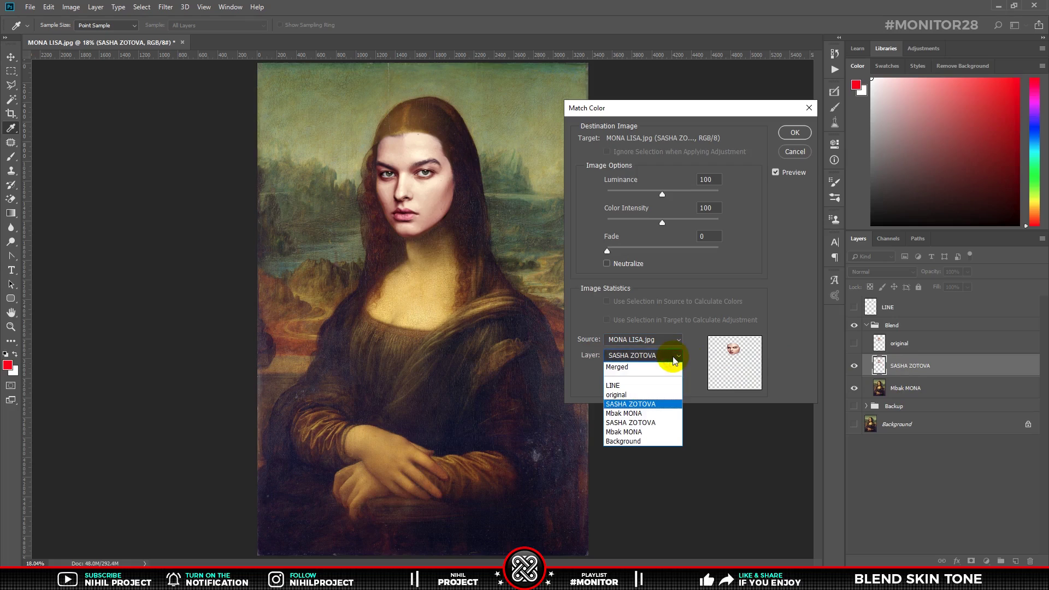
left_click(666, 416)
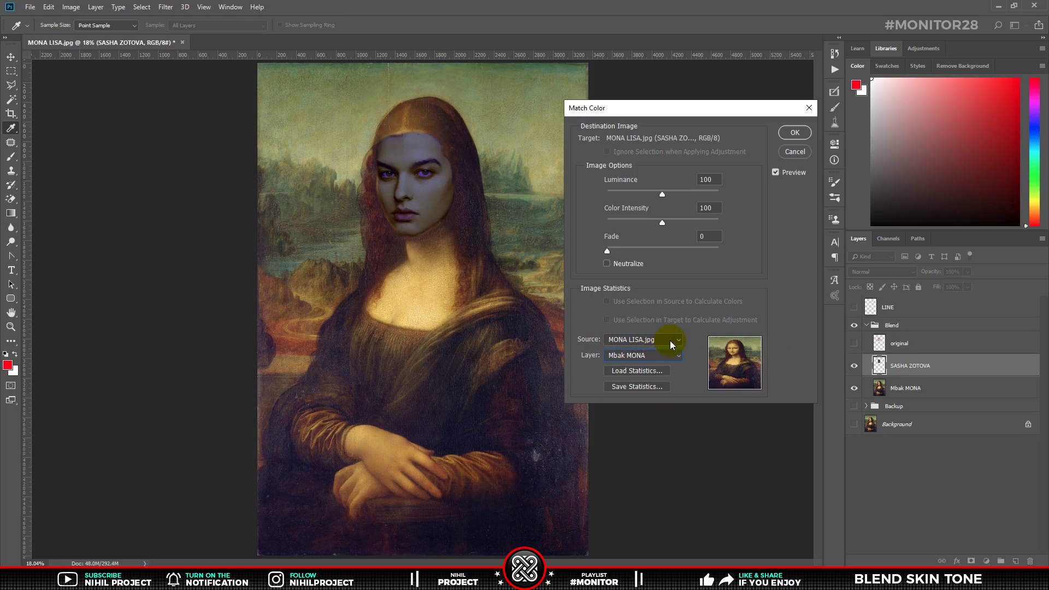
left_click(793, 152)
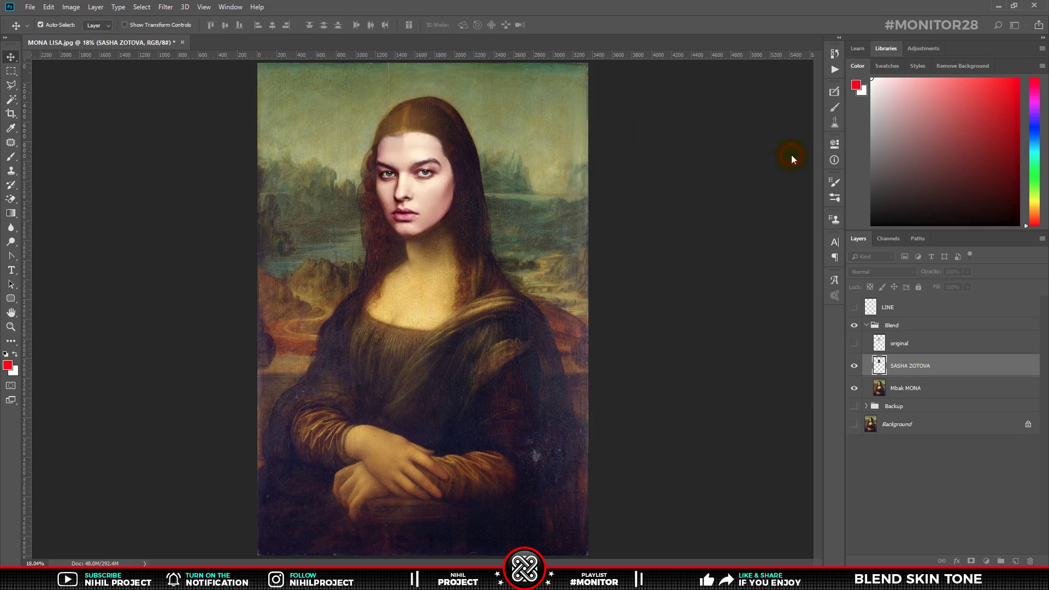
- Load the portrait layer's face outline in the Blend group as a selection
left_click(885, 368)
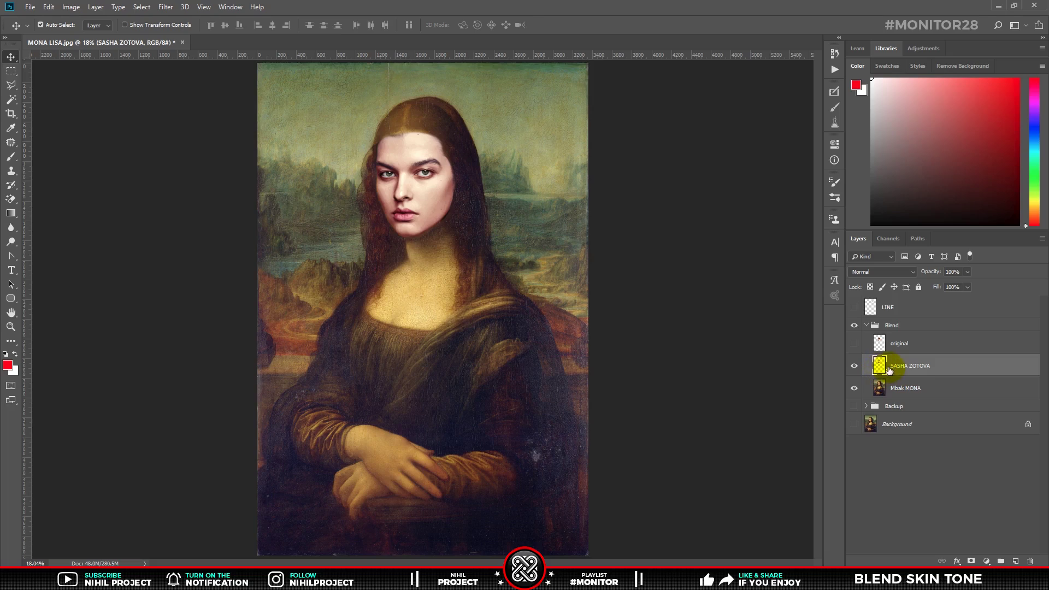
left_click(883, 369, "ctrl")
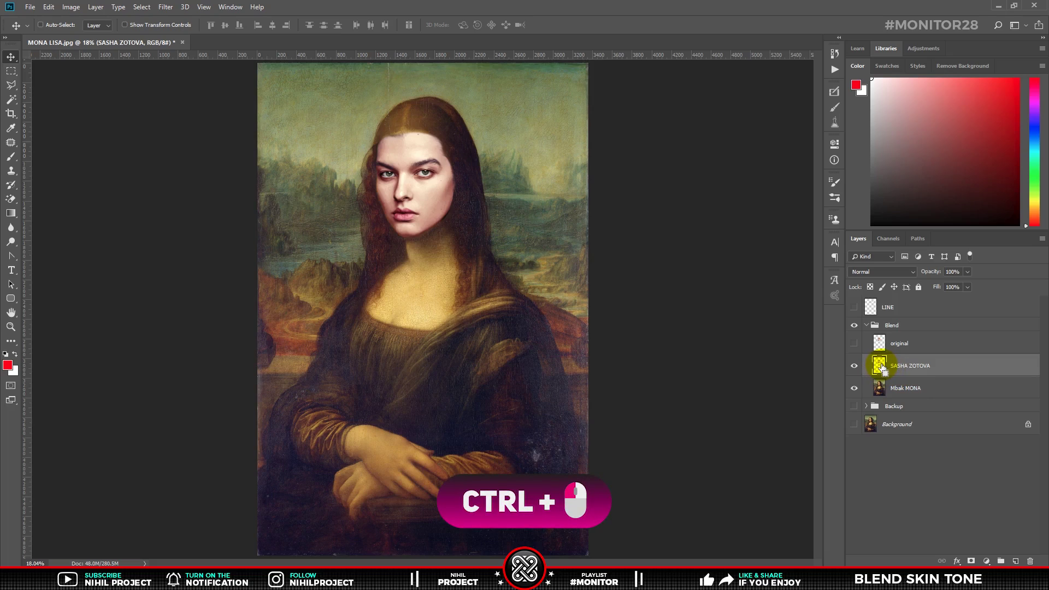
left_click(882, 368, "ctrl")
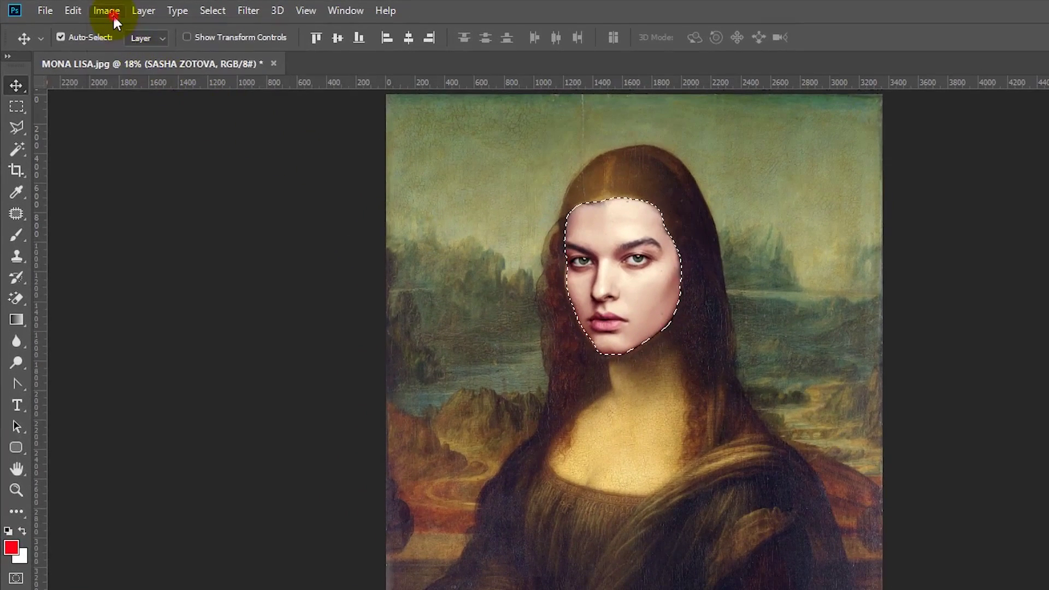
- Apply Match Color to the selected face with MONA LISA.jpg as source, Mbak MONA as source layer and luminance 150
left_click(114, 16)
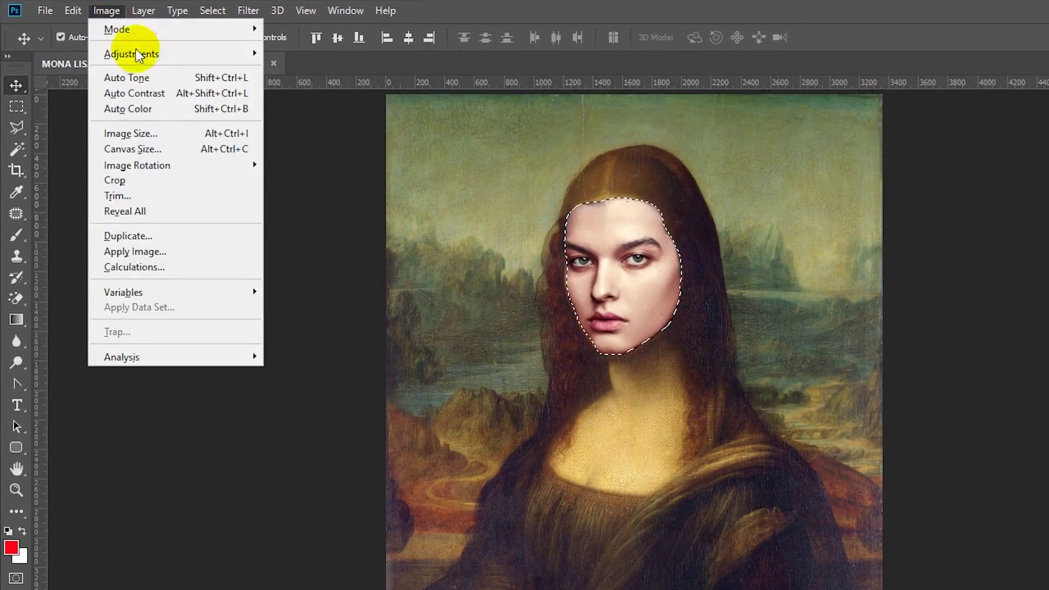
mouse_move(144, 54)
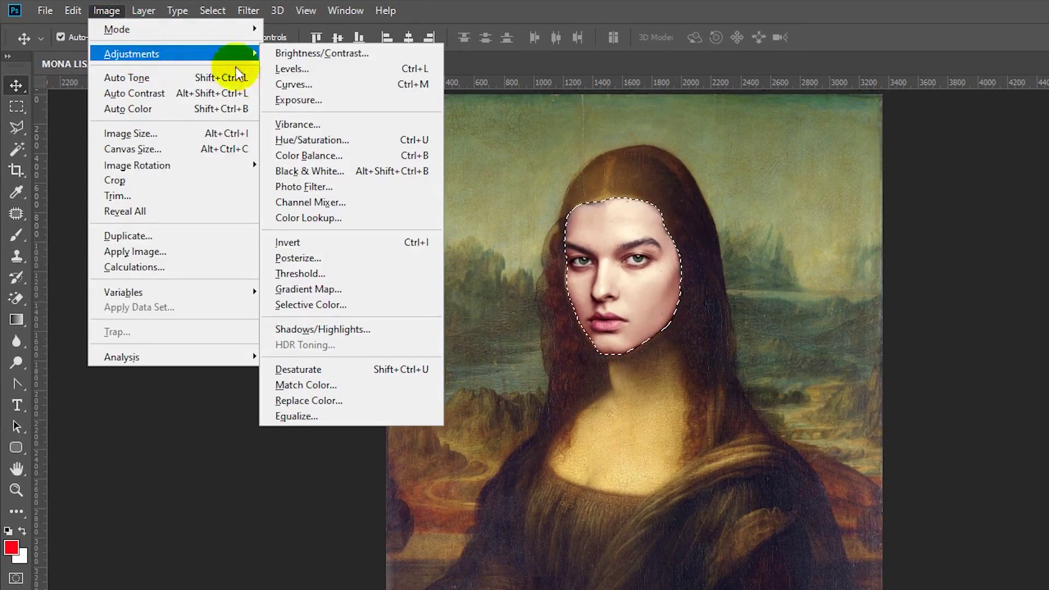
left_click(362, 385)
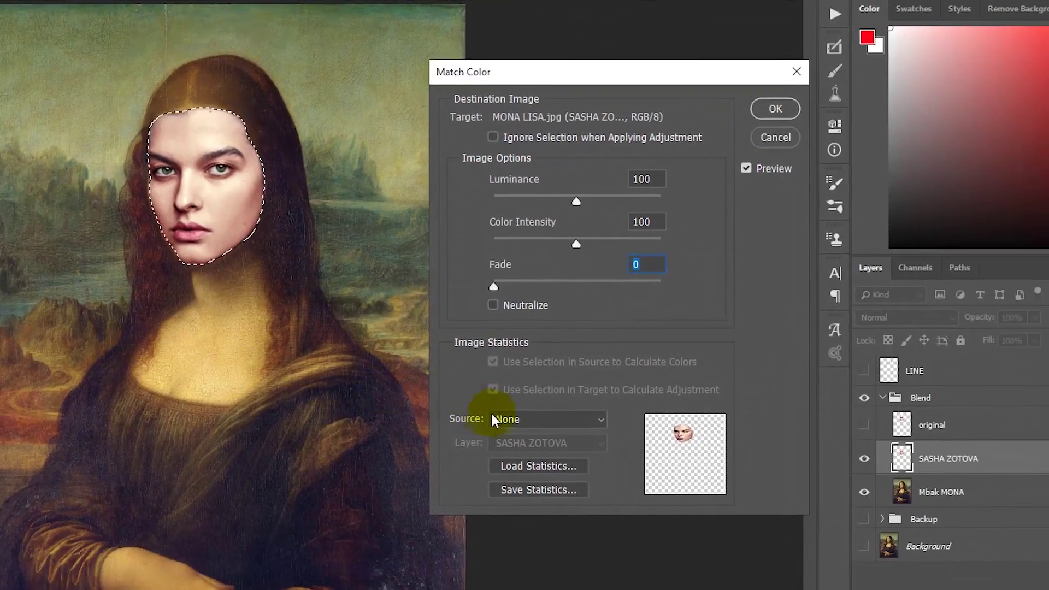
left_click(655, 446)
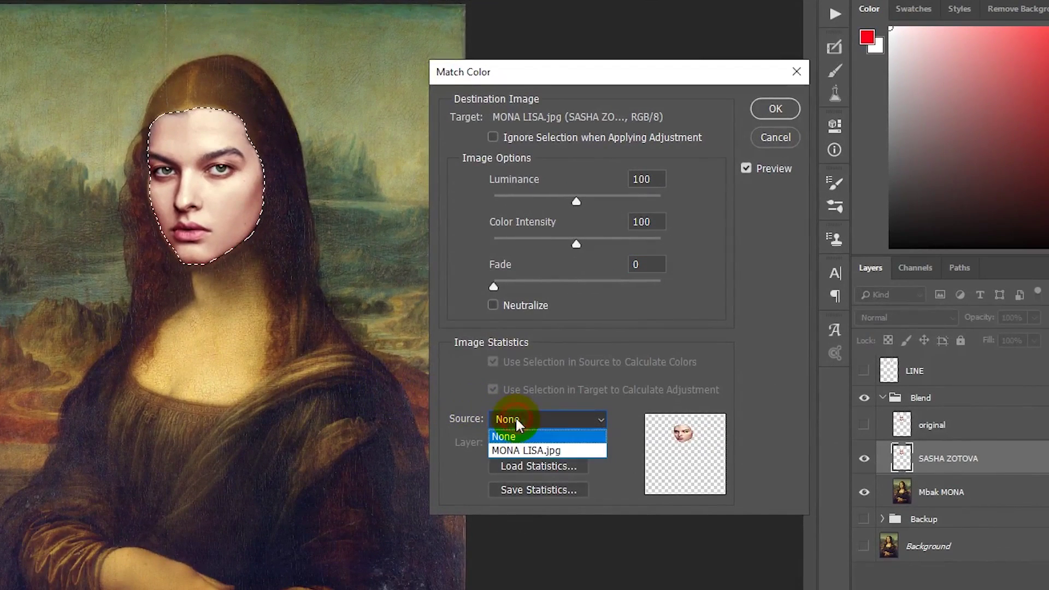
left_click(659, 475)
left_click(515, 445)
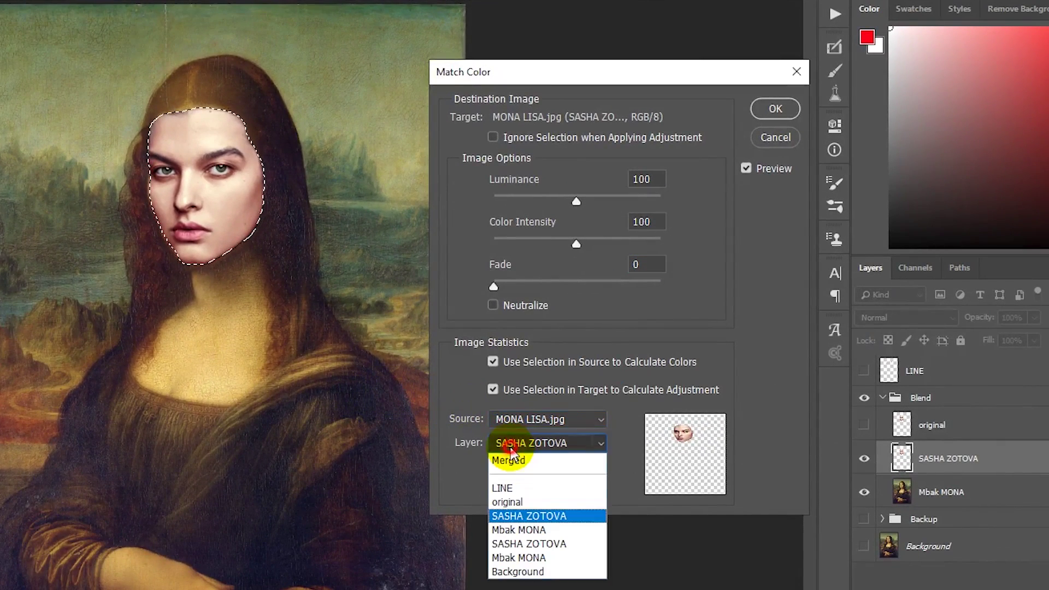
left_click(525, 531)
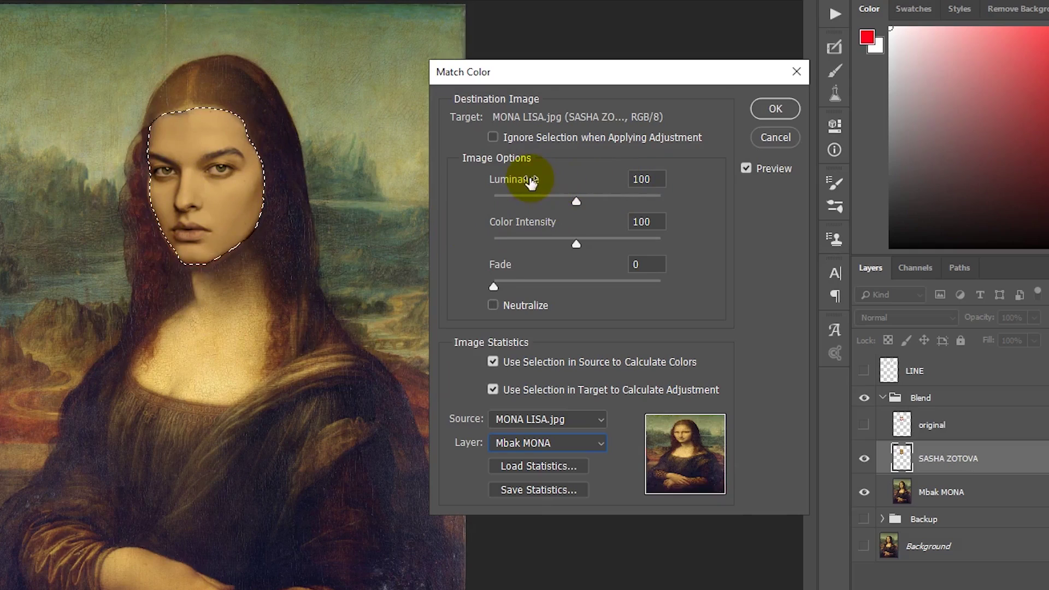
double_click(634, 180)
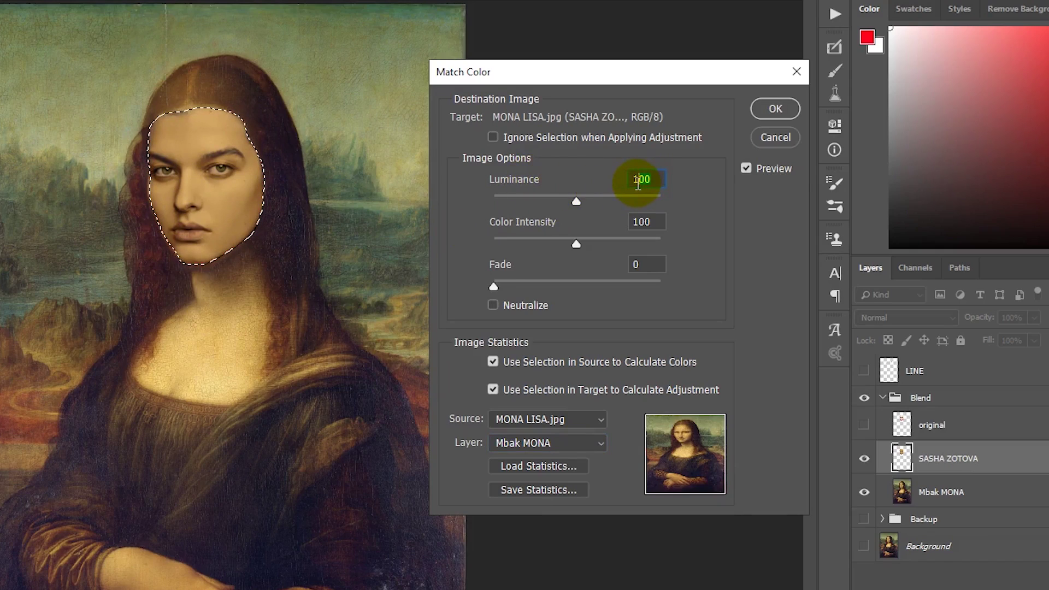
type("150")
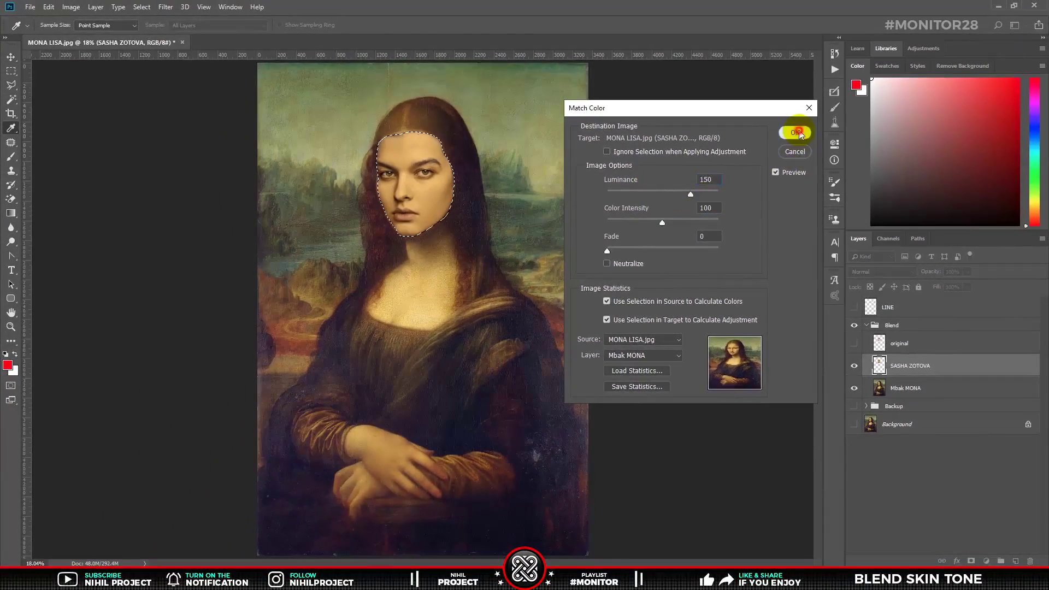
left_click(775, 109)
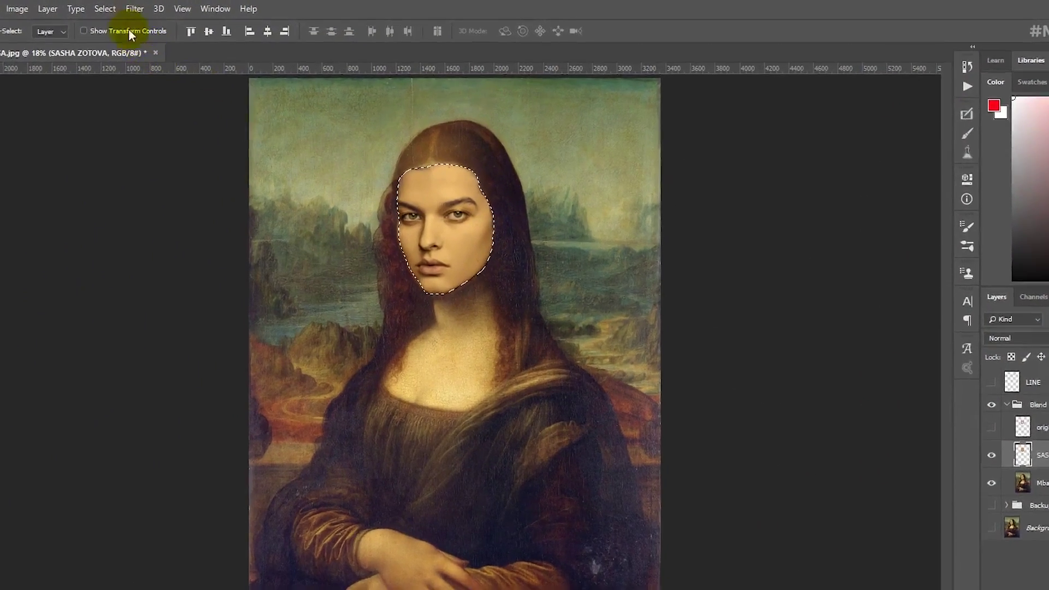
- Contract the face selection by 30 pixels
left_click(145, 7)
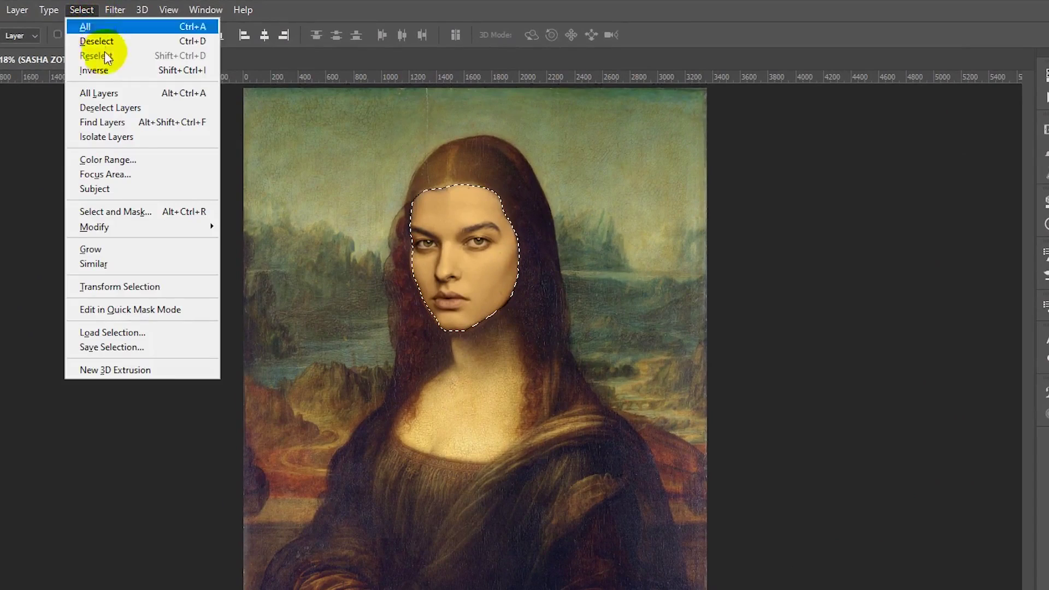
mouse_move(159, 226)
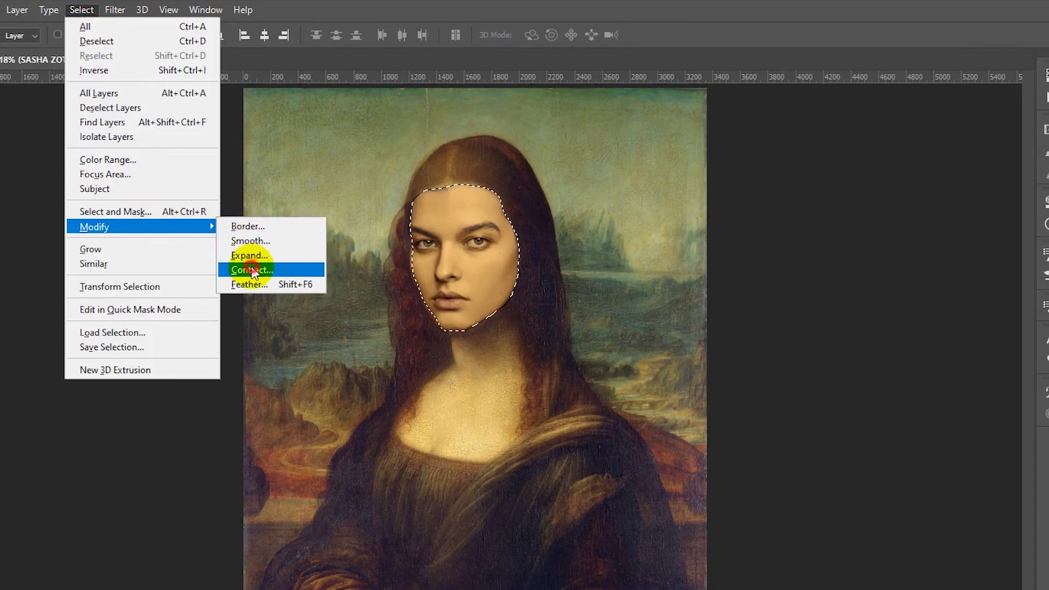
left_click(254, 270)
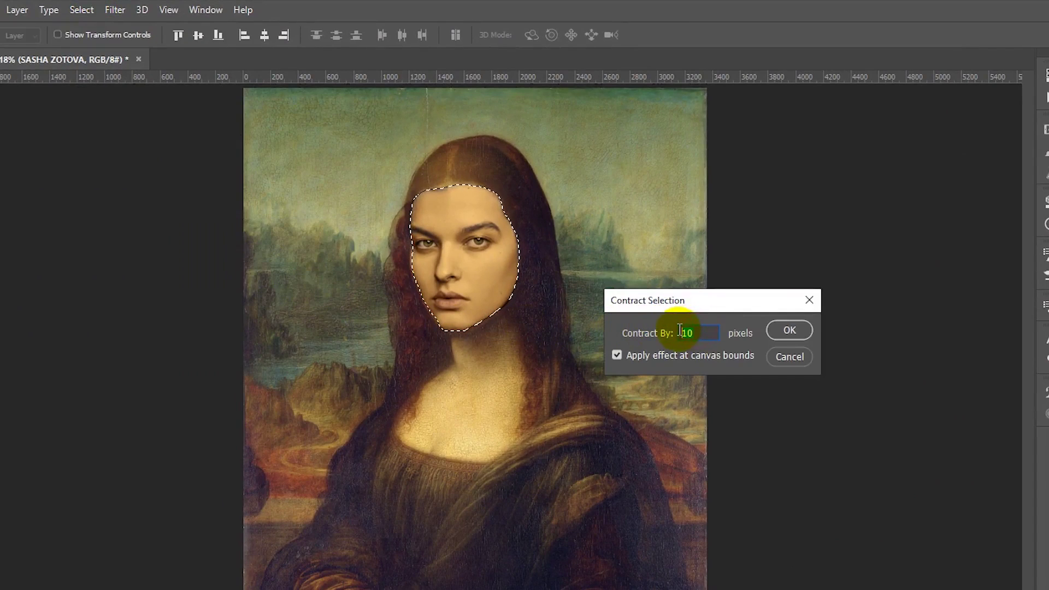
type("30")
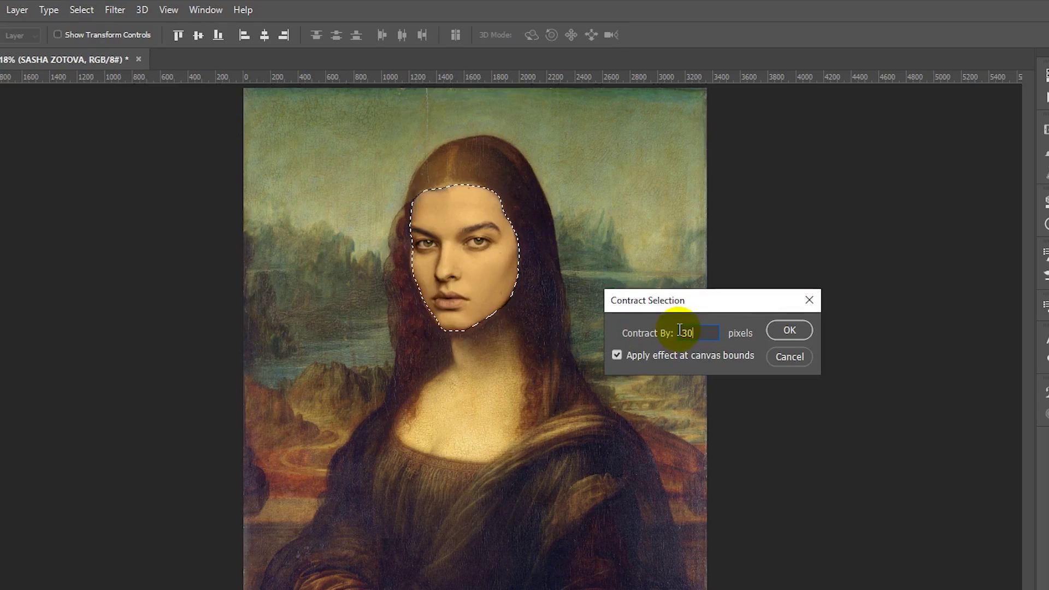
left_click(790, 333)
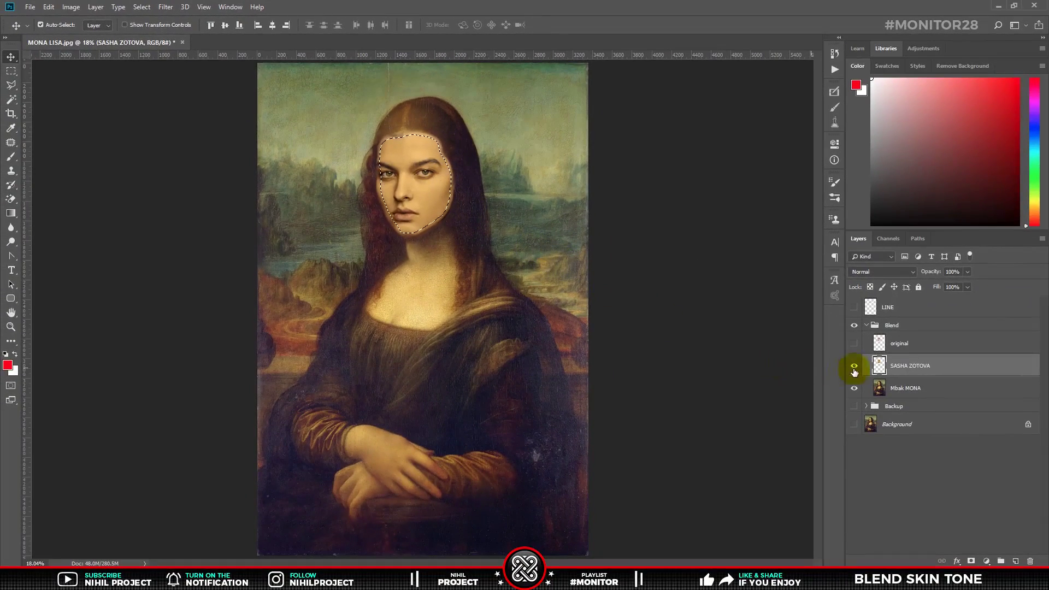
- Hide the portrait layer and mask the face area out of the Mbak MONA layer using the inverted selection
left_click(855, 366)
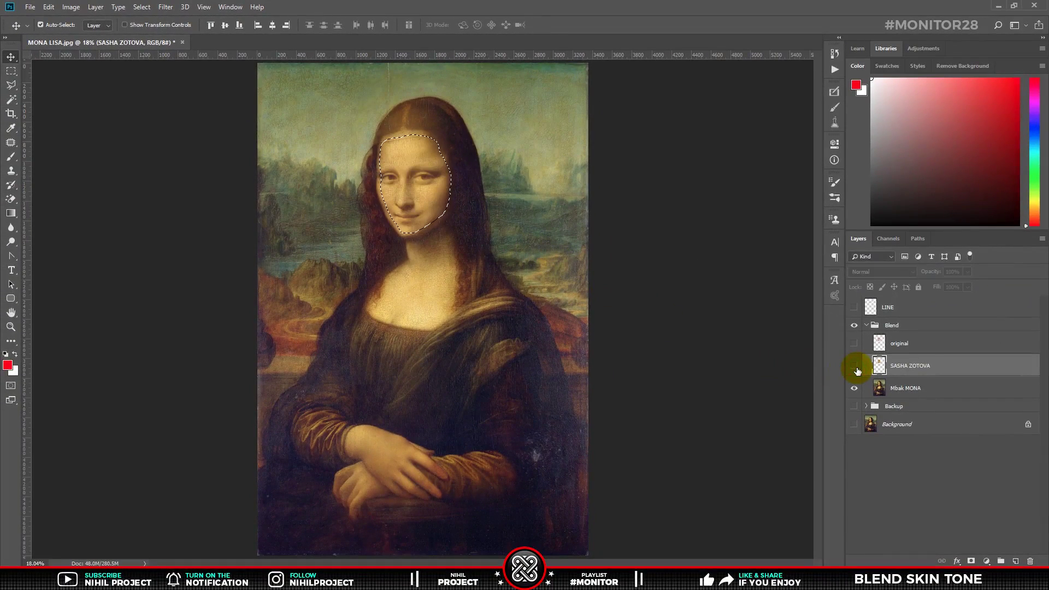
left_click(898, 389)
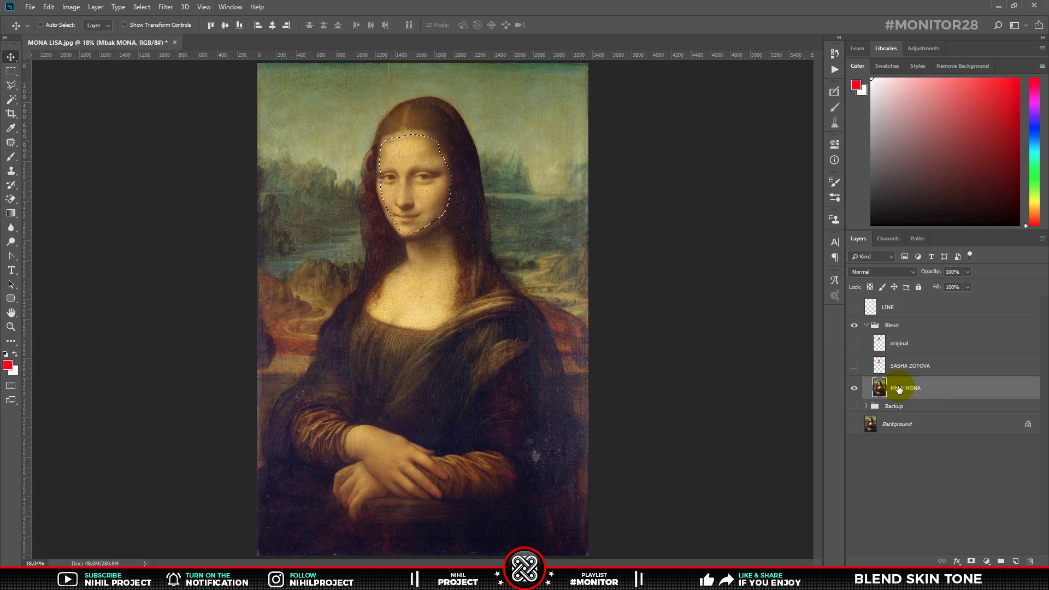
key("ctrl+shift+i")
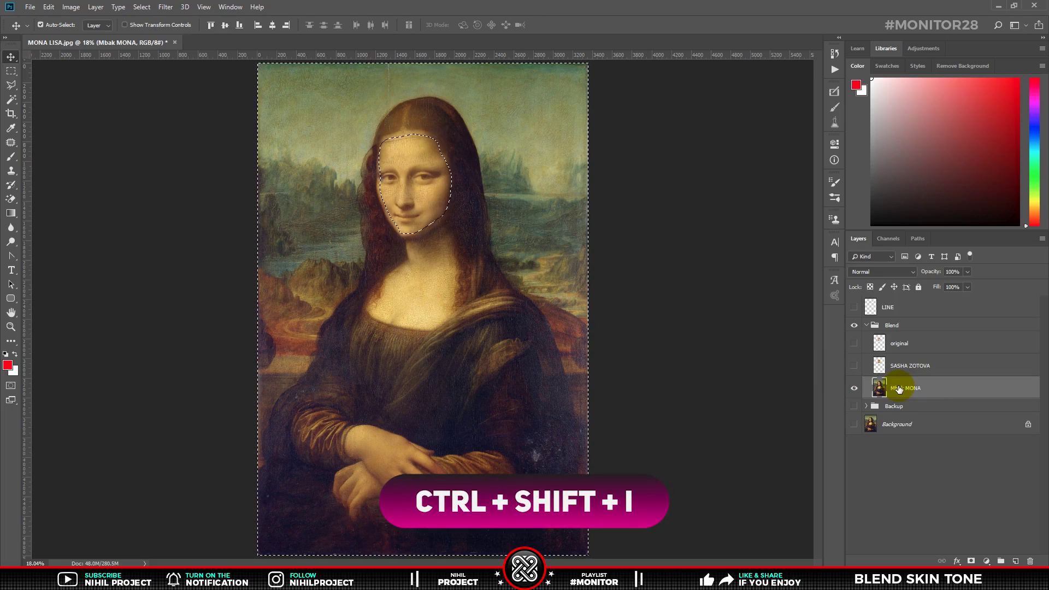
left_click(971, 561)
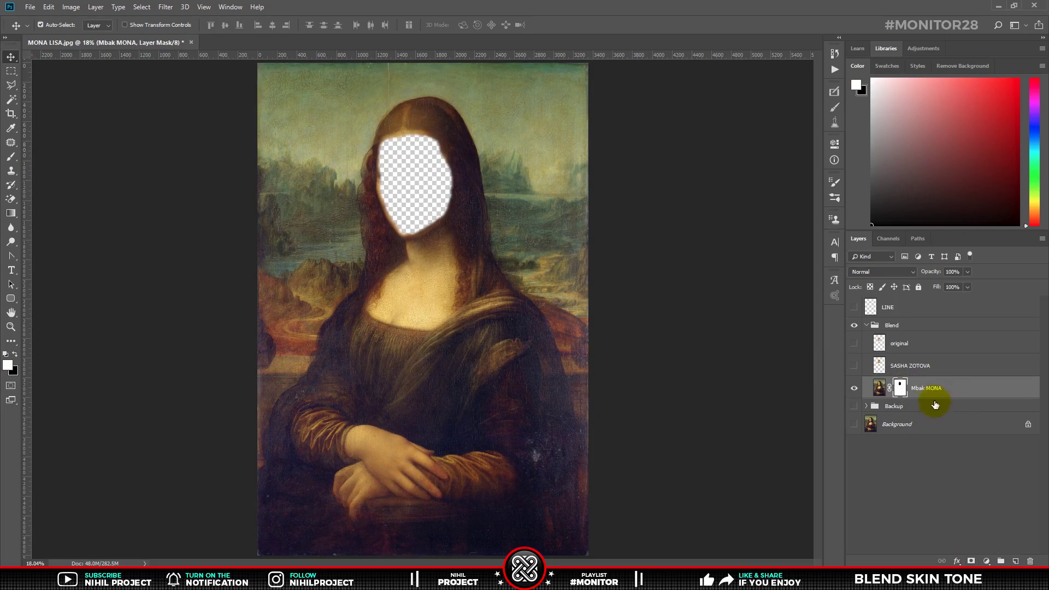
- Sharpen the Mbak MONA layer mask's edge with Brightness/Contrast, using legacy mode and contrast 90
left_click(901, 389, "alt")
key("z")
left_click_drag(417, 169, 431, 162)
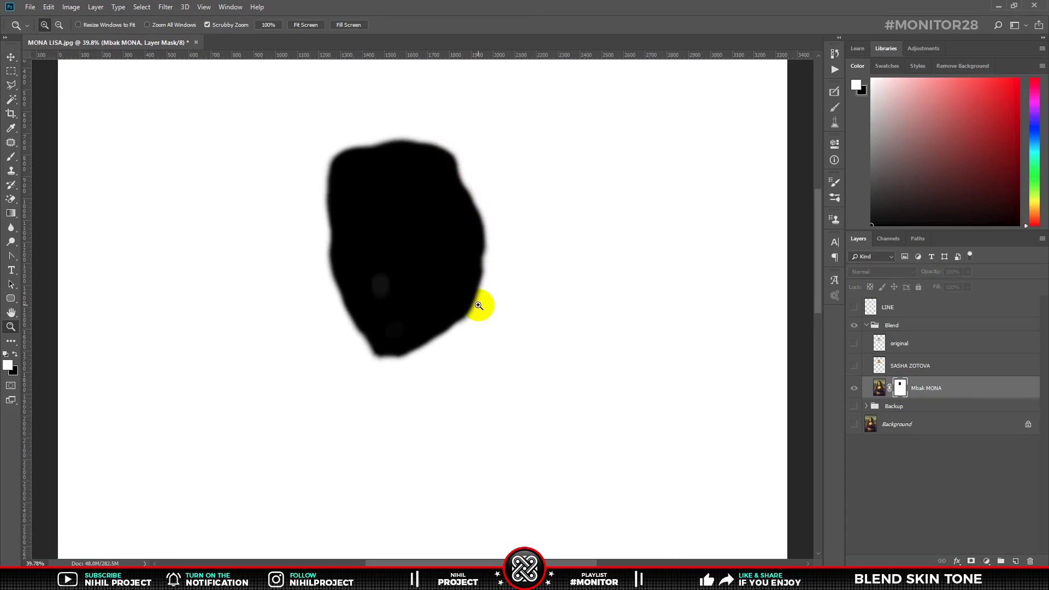
left_click(71, 7)
mouse_move(97, 37)
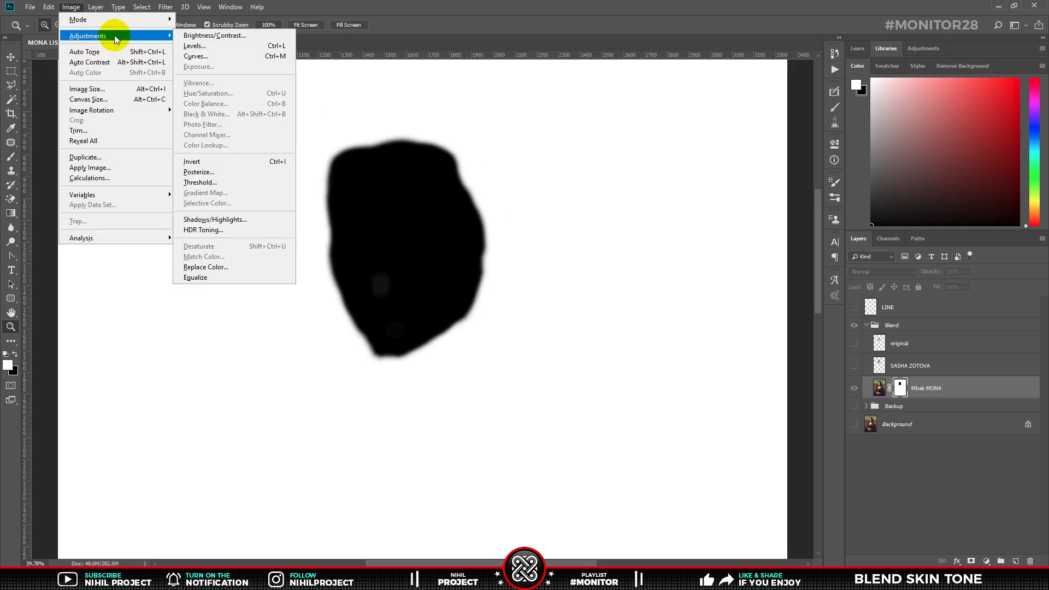
left_click(198, 37)
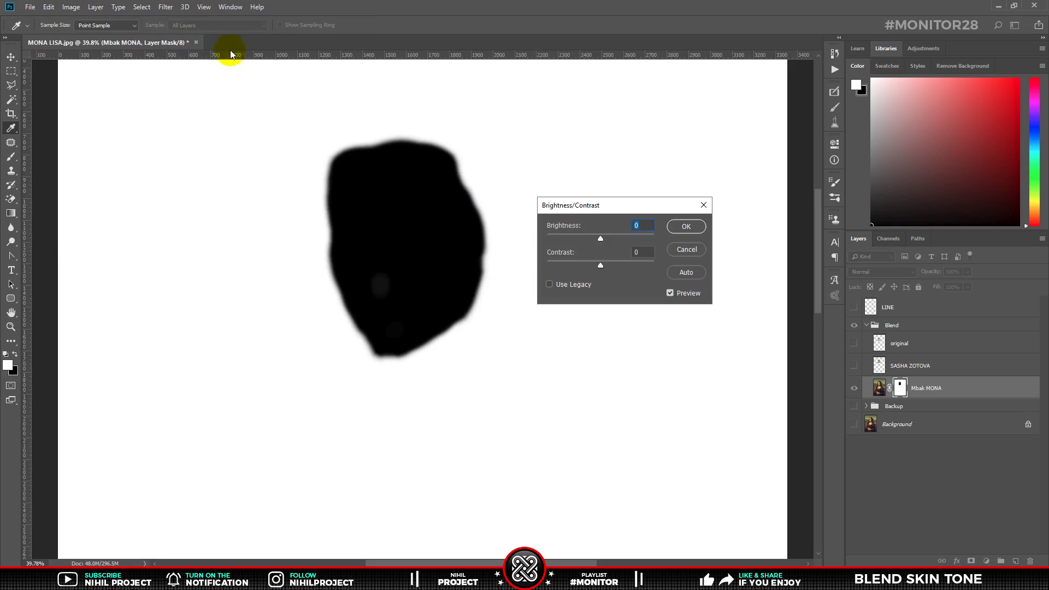
left_click(550, 285)
left_click_drag(600, 265, 637, 264)
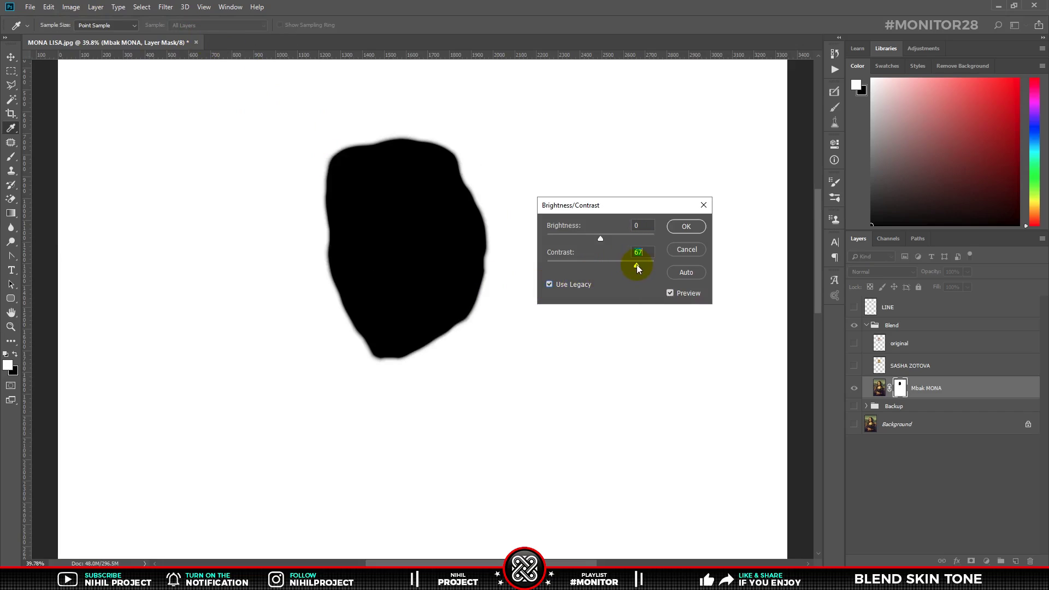
type("90")
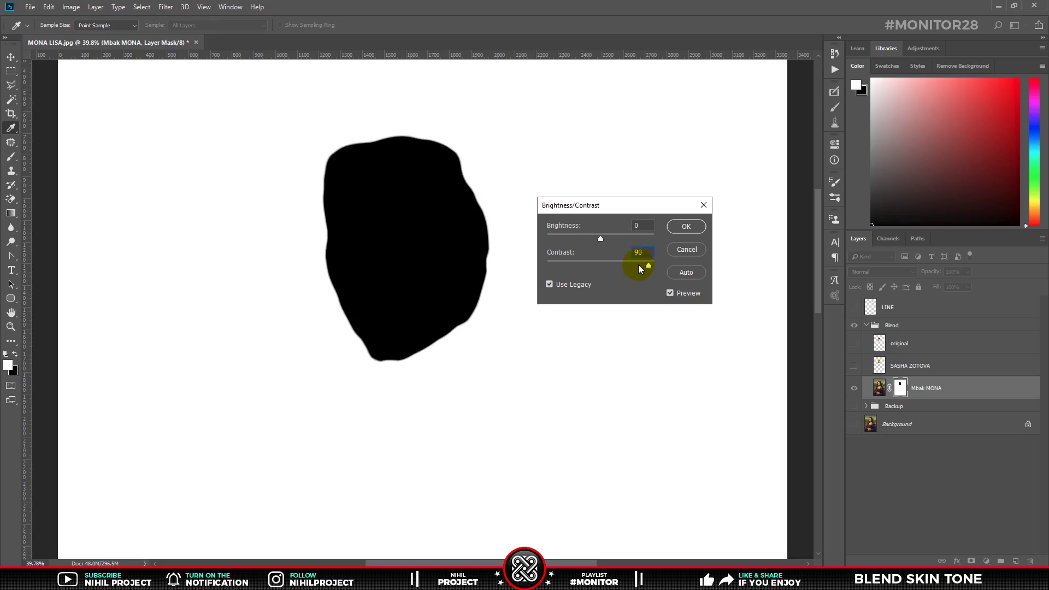
left_click(683, 226)
key("z")
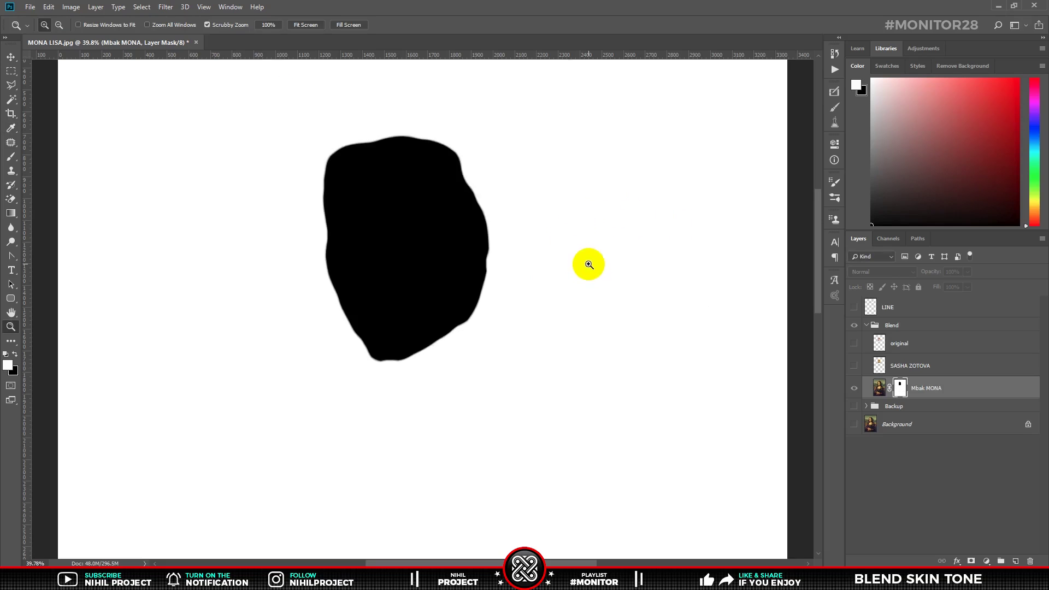
left_click(902, 391, "alt")
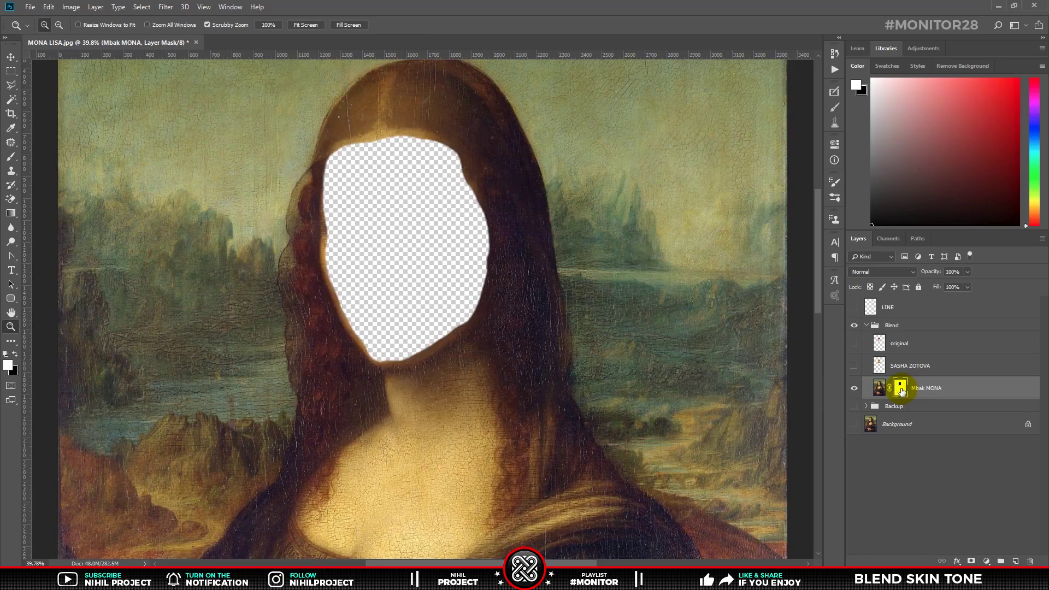
- Preview the portrait under the mask, then load the Mbak MONA layer mask as a selection and invert it to the face area
left_click(855, 366)
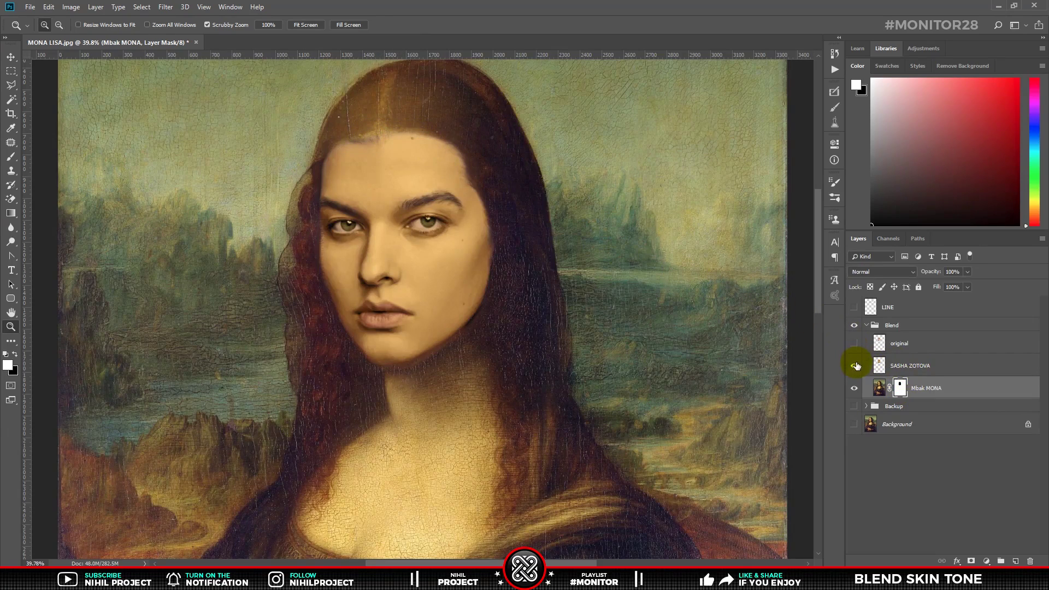
left_click(854, 365)
left_click(900, 388, "ctrl")
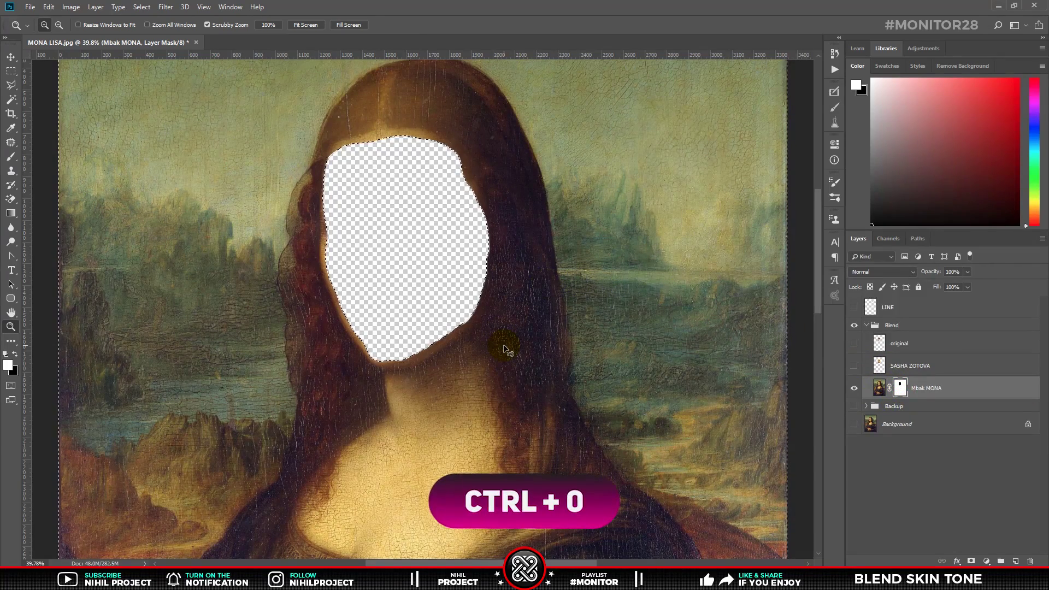
key("ctrl+0")
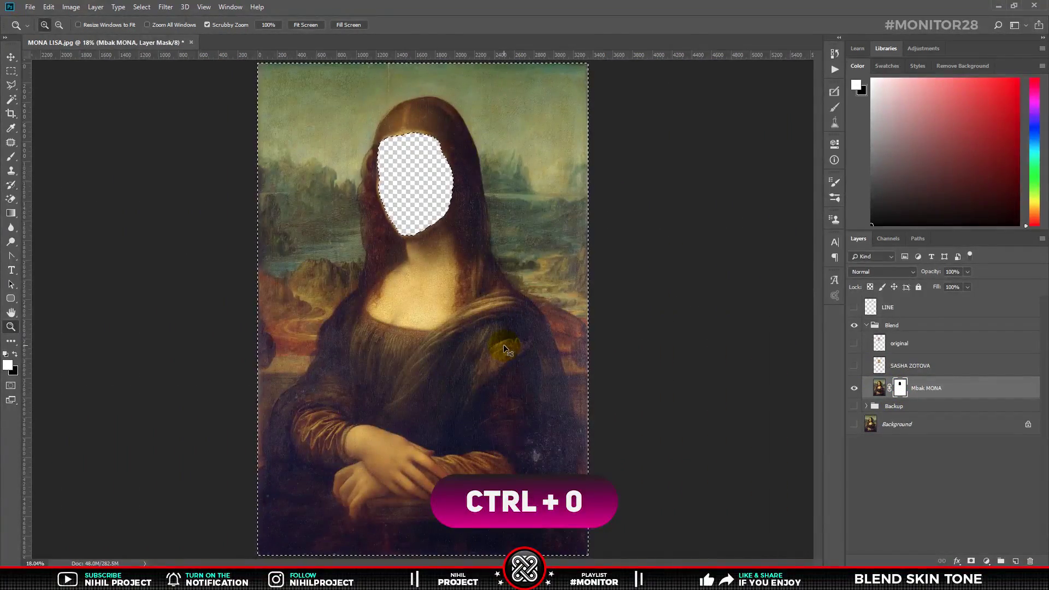
key("ctrl+shift+i")
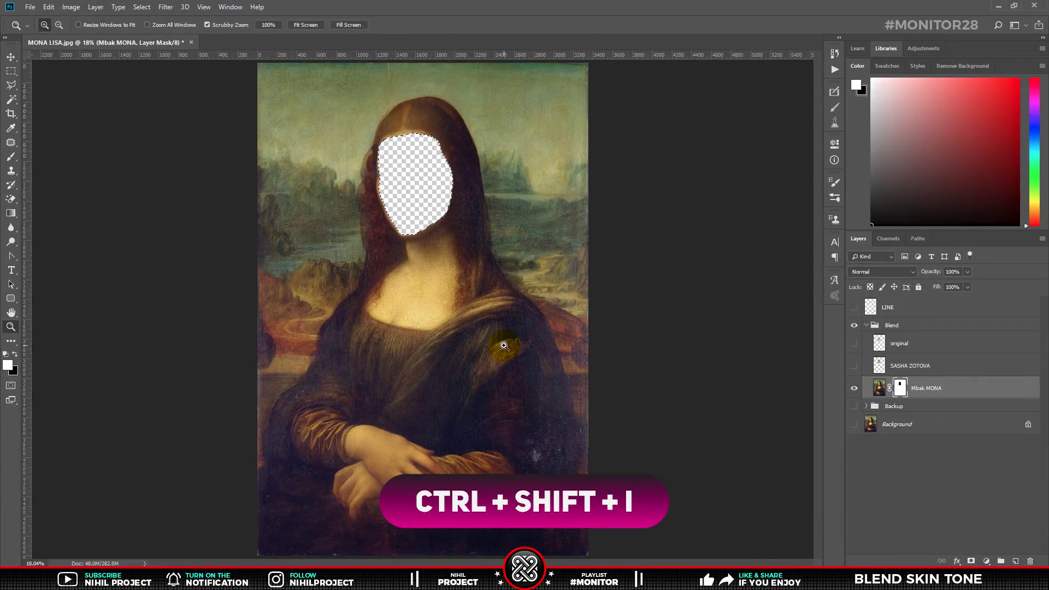
- Contract the face selection, fill the Mbak MONA layer mask with white everywhere outside it, and deselect
left_click(142, 7)
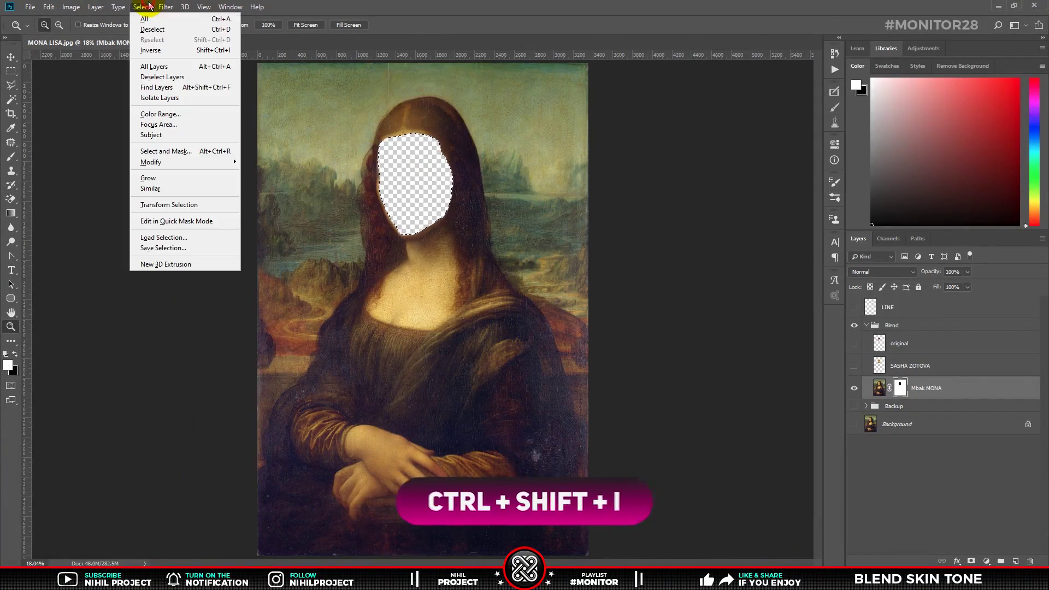
mouse_move(192, 163)
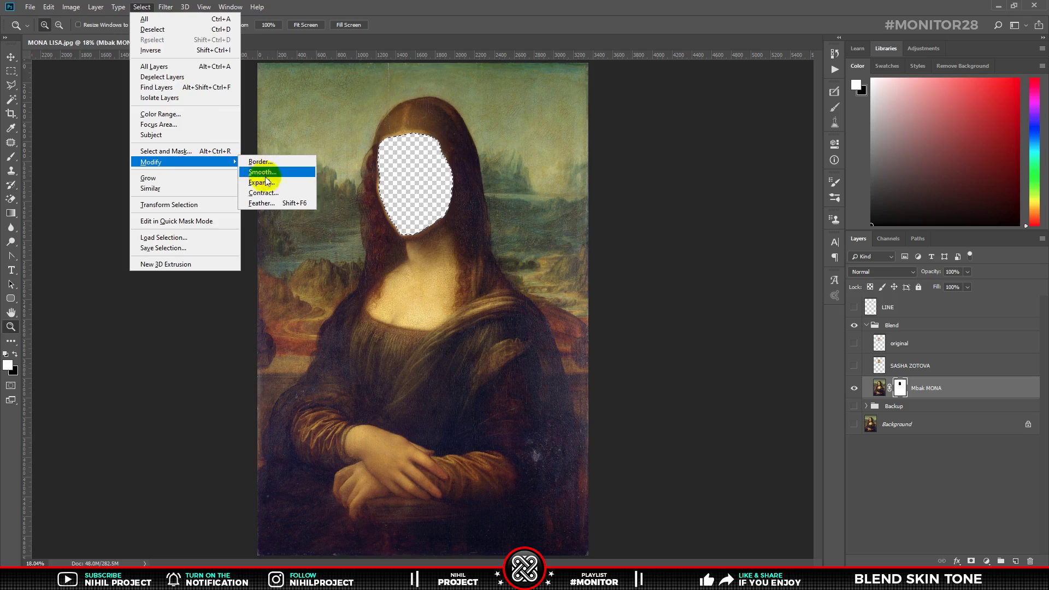
left_click(273, 195)
type("1")
left_click(574, 239)
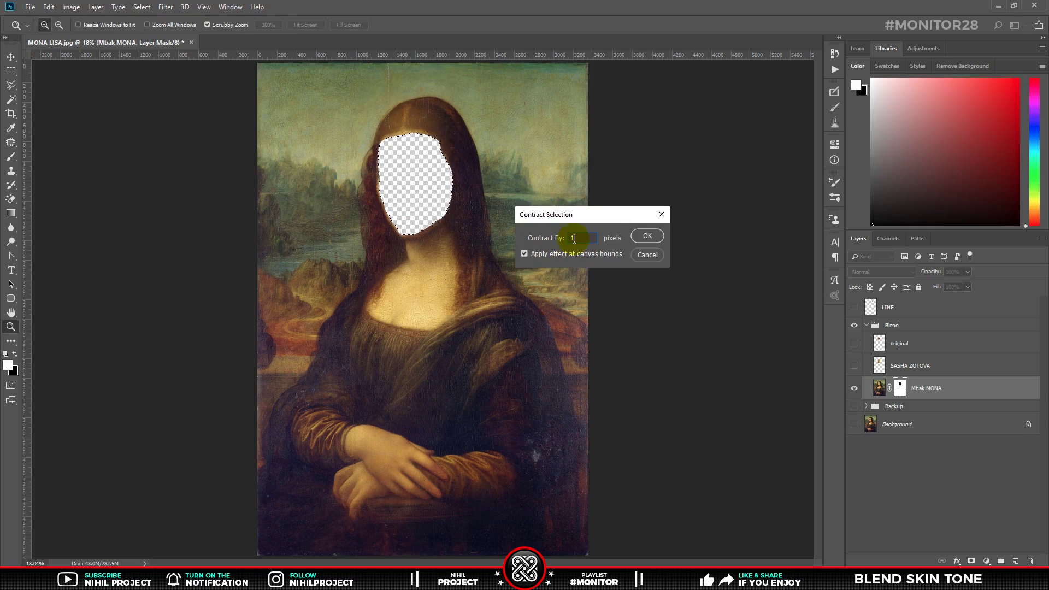
left_click(642, 239)
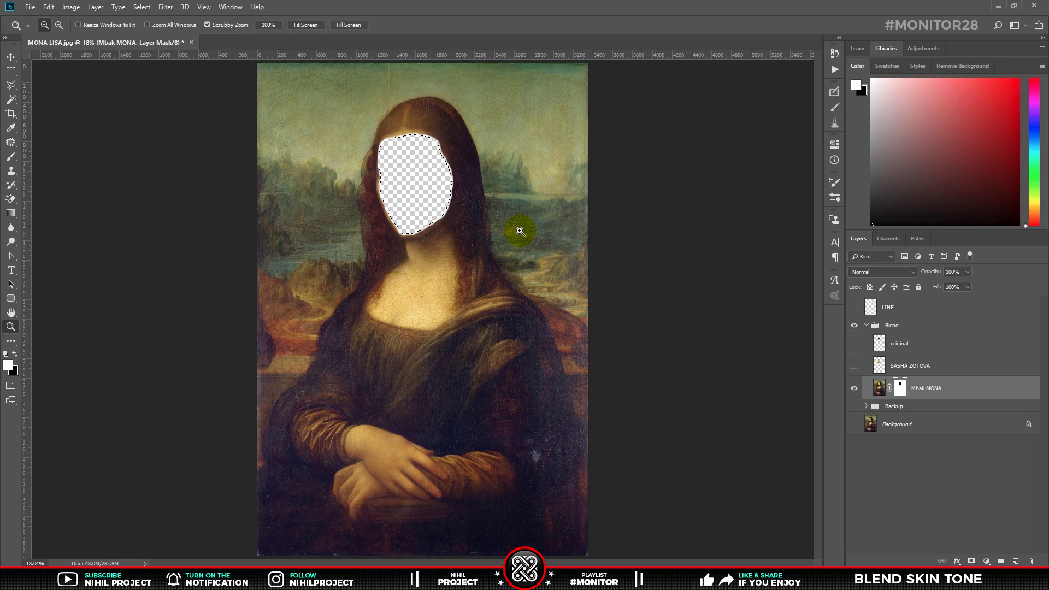
key("ctrl+shift+i")
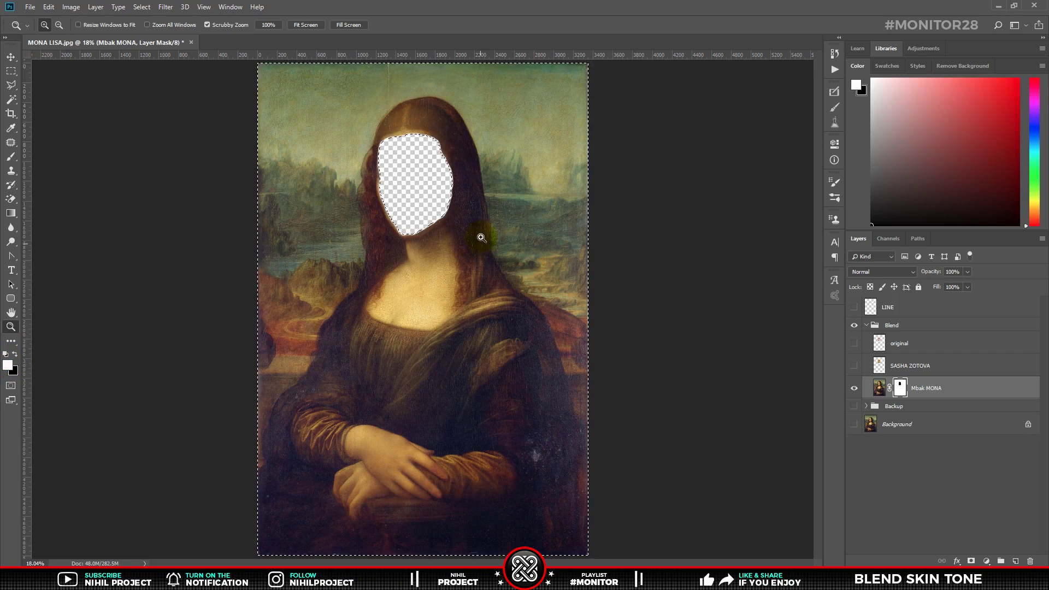
key("ctrl+d")
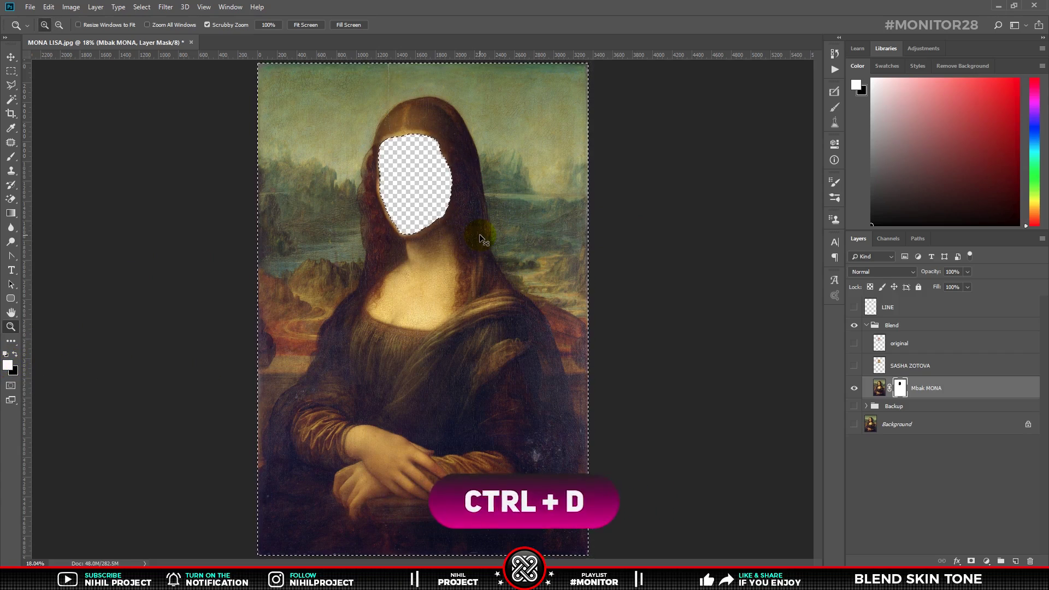
- Show the portrait layer and auto-blend it with Mbak MONA using Panorama, Seamless Tones and Colors, and Content Aware Fill Transparent Areas
left_click(854, 366)
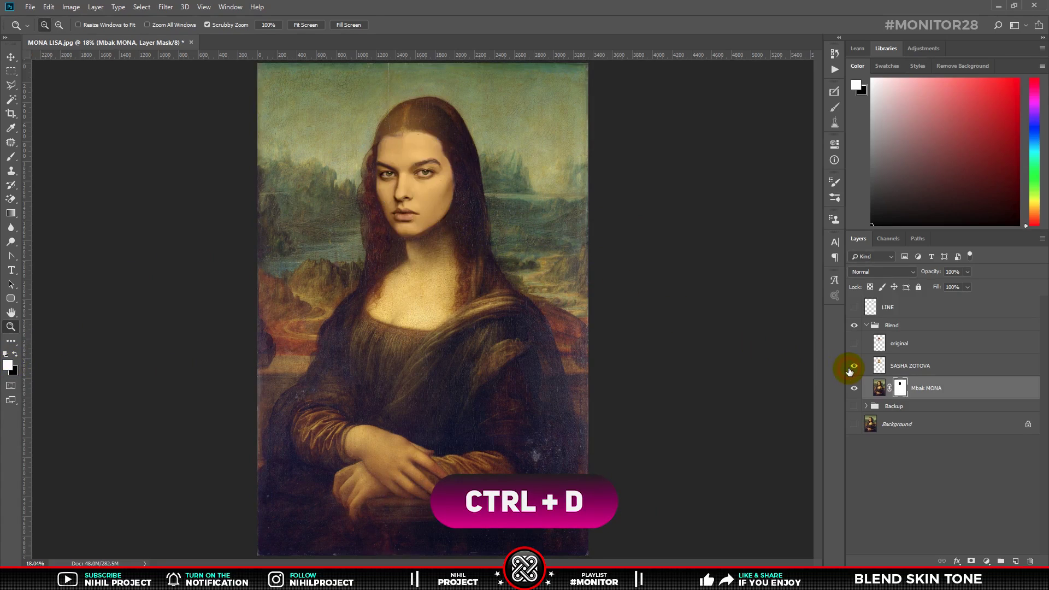
left_click(937, 364)
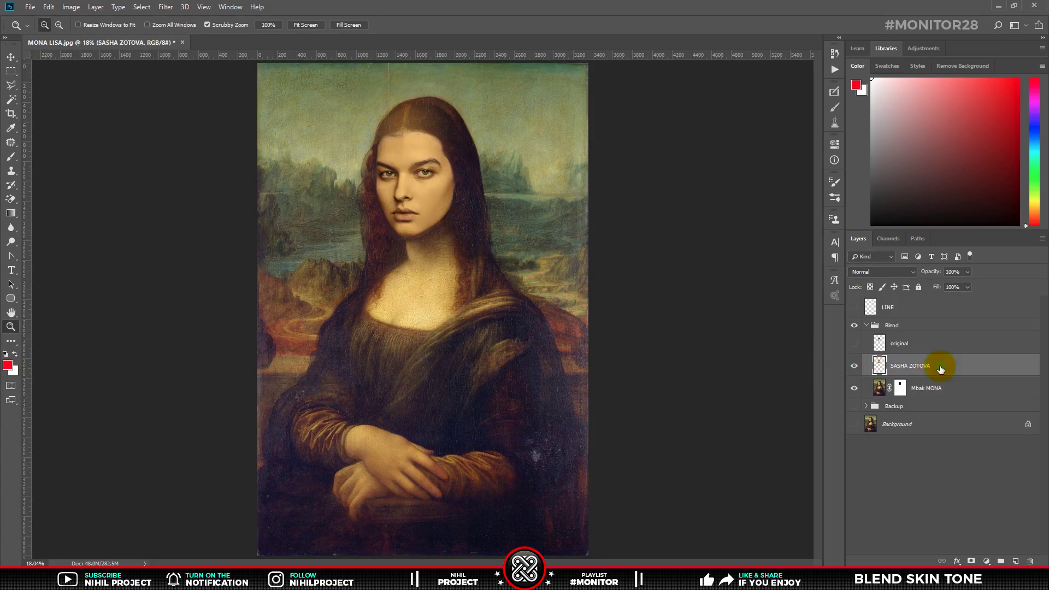
left_click(939, 388, "ctrl")
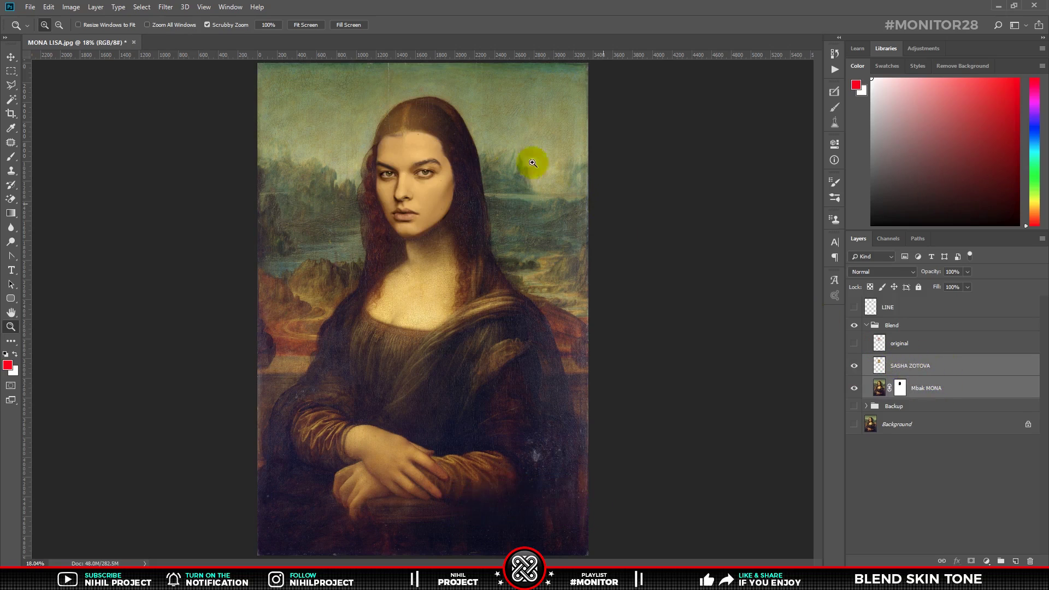
left_click(48, 7)
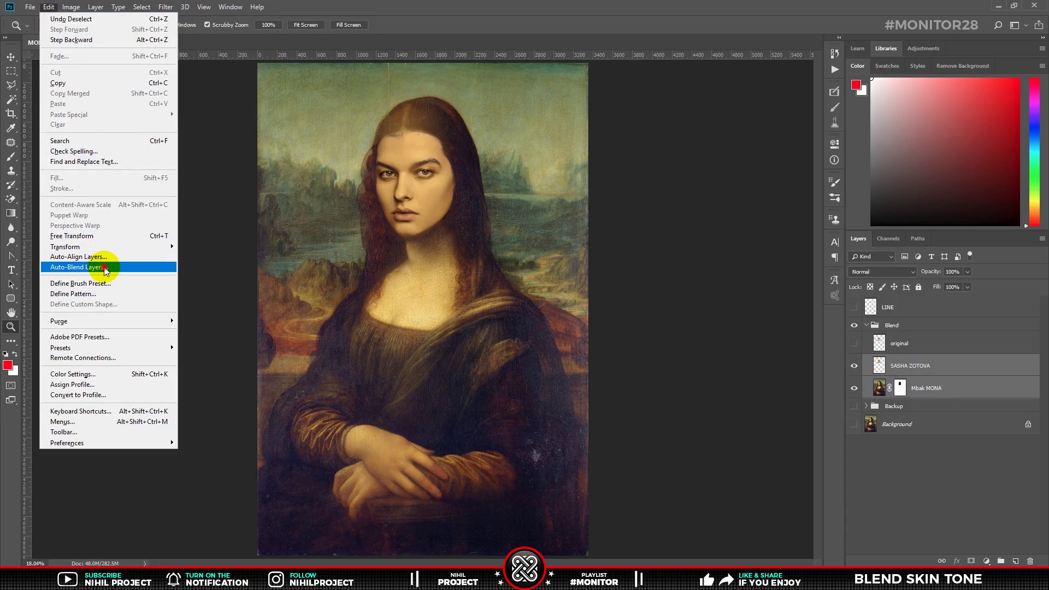
left_click(85, 268)
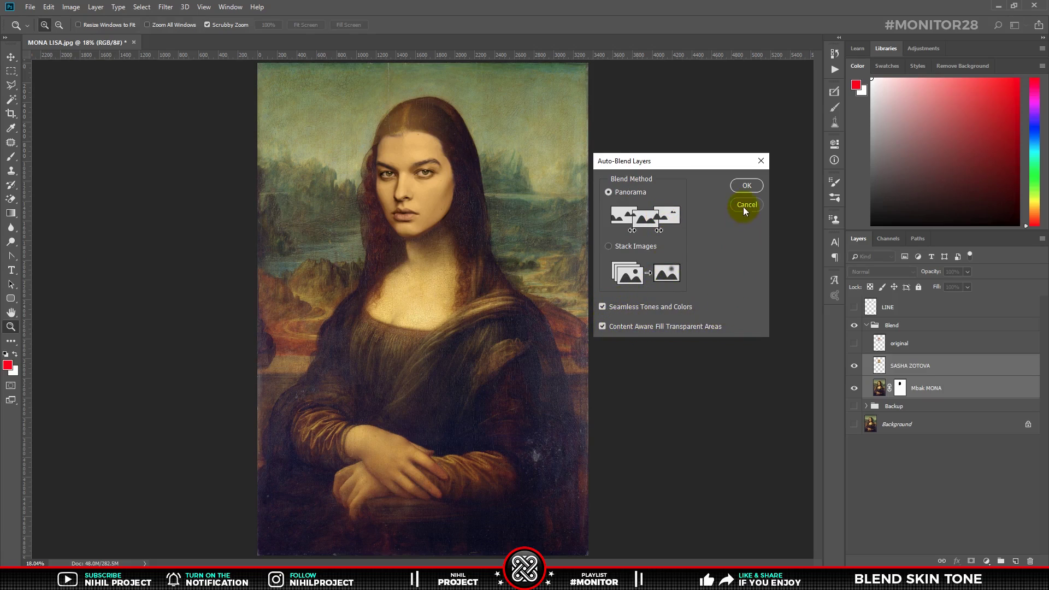
left_click(743, 186)
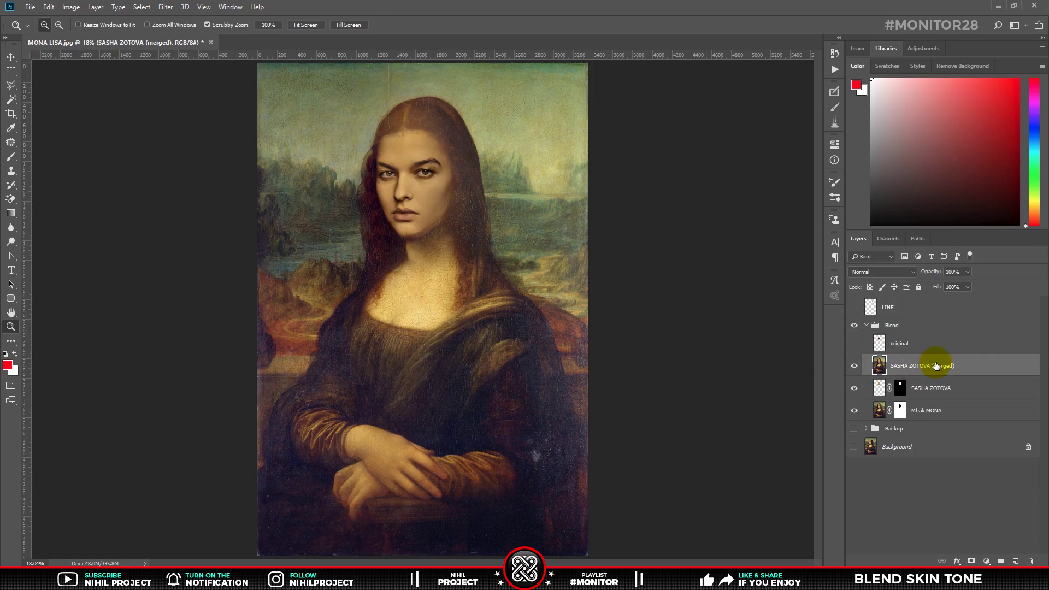
- Show the original layer and set it to Overlay blending at 20% opacity
key("v")
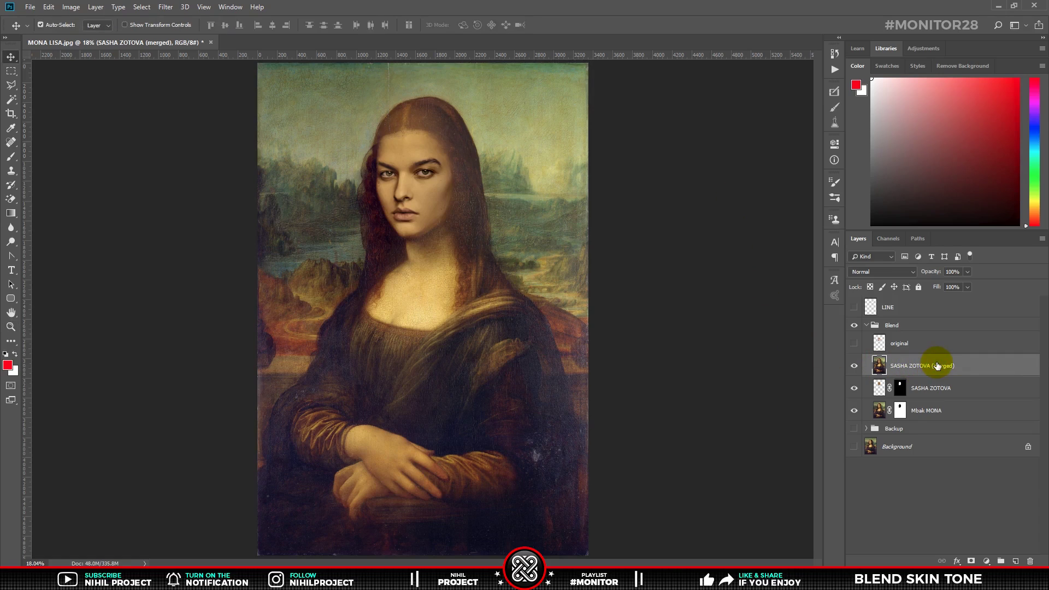
left_click(853, 345)
left_click(896, 344)
left_click(881, 272)
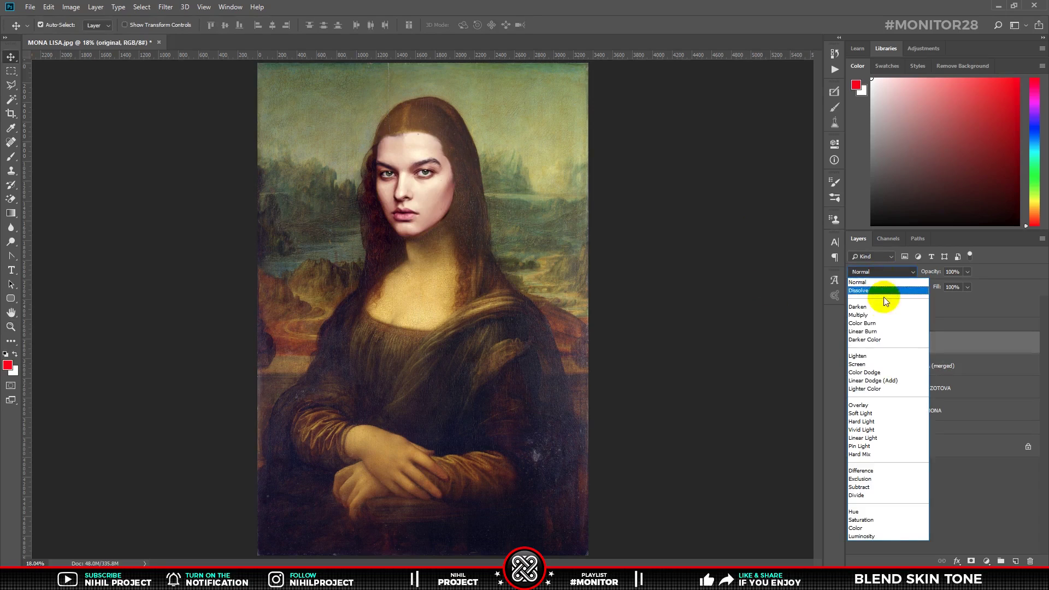
left_click(878, 404)
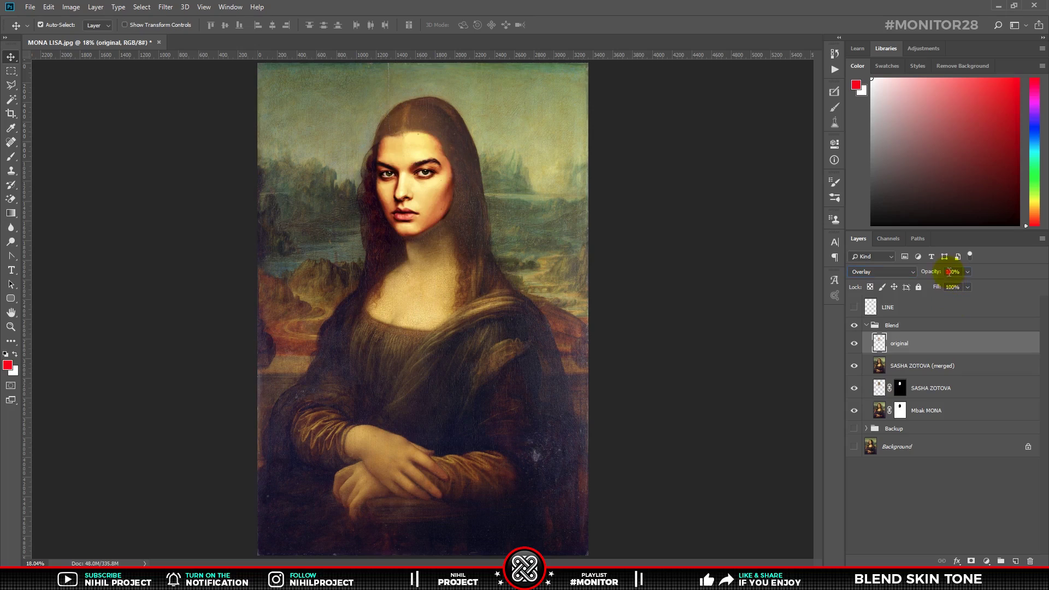
left_click(950, 272)
type("25")
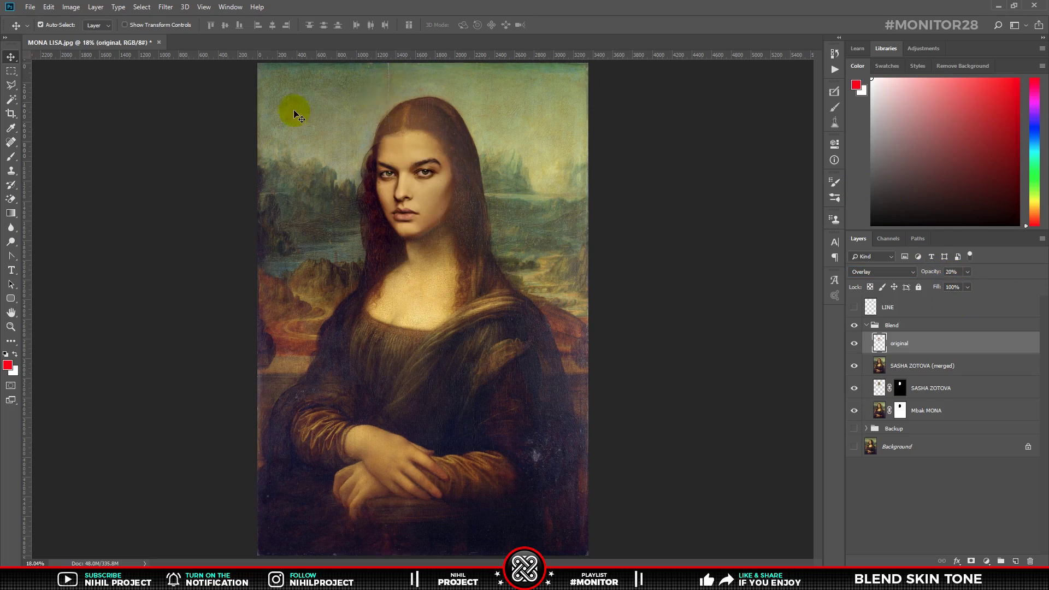
- Place the Crack texture image into the Mona Lisa document and position it over the face
scroll(292, 117, "up", 5)
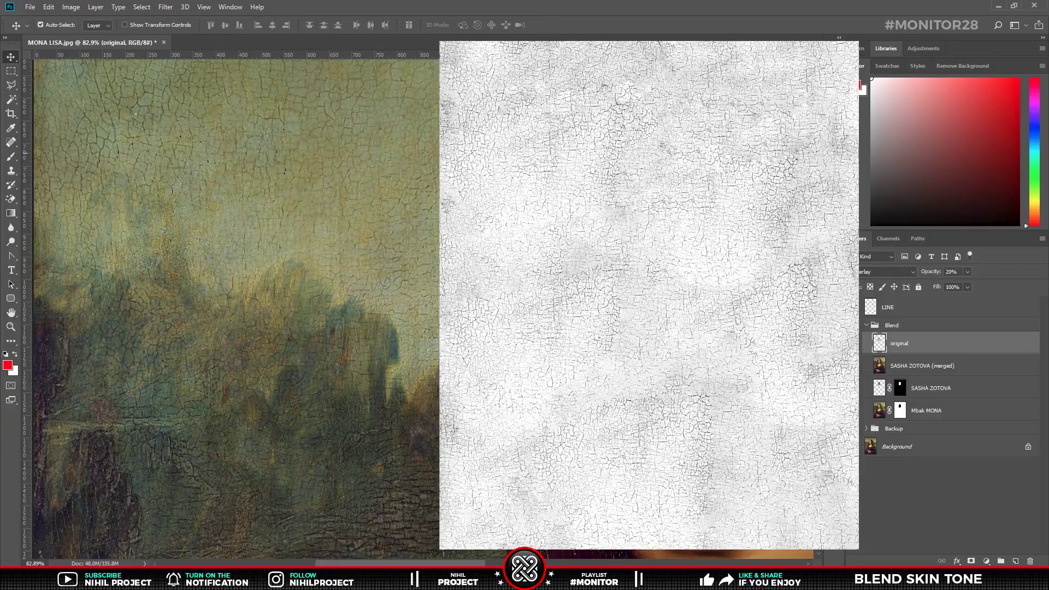
key("ctrl+0")
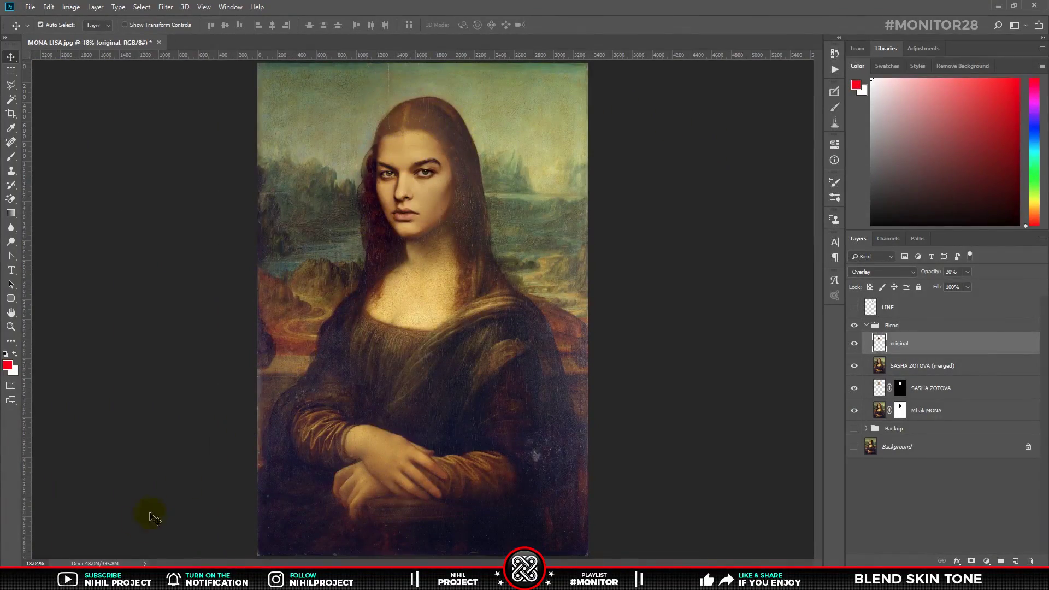
key("alt+Tab")
left_click_drag(165, 94, 415, 175)
left_click_drag(437, 276, 429, 159)
left_click(381, 24)
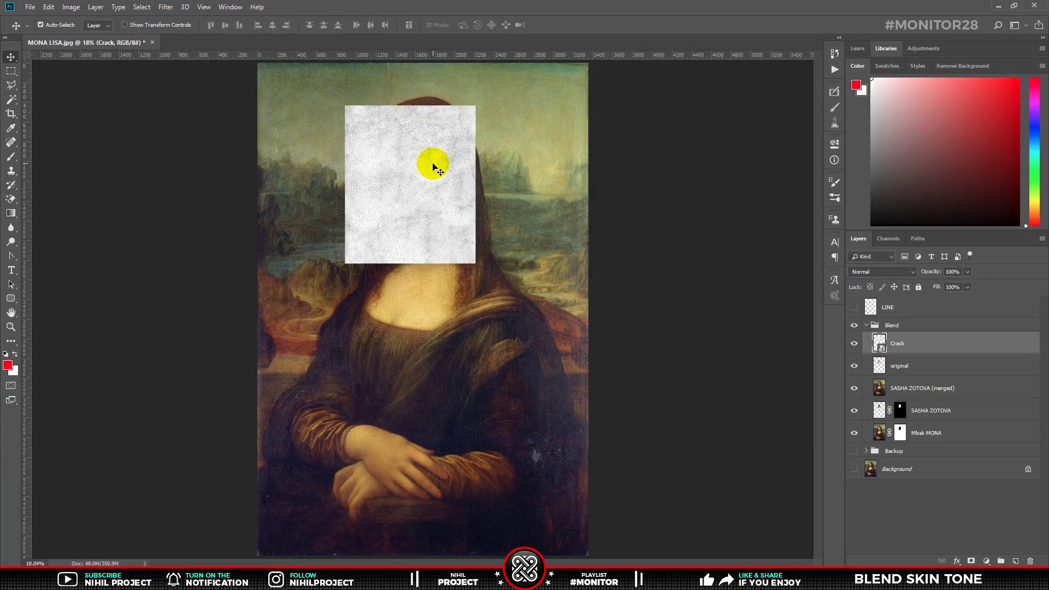
- Set the Crack layer to Linear Burn blending at 30% opacity
left_click(874, 271)
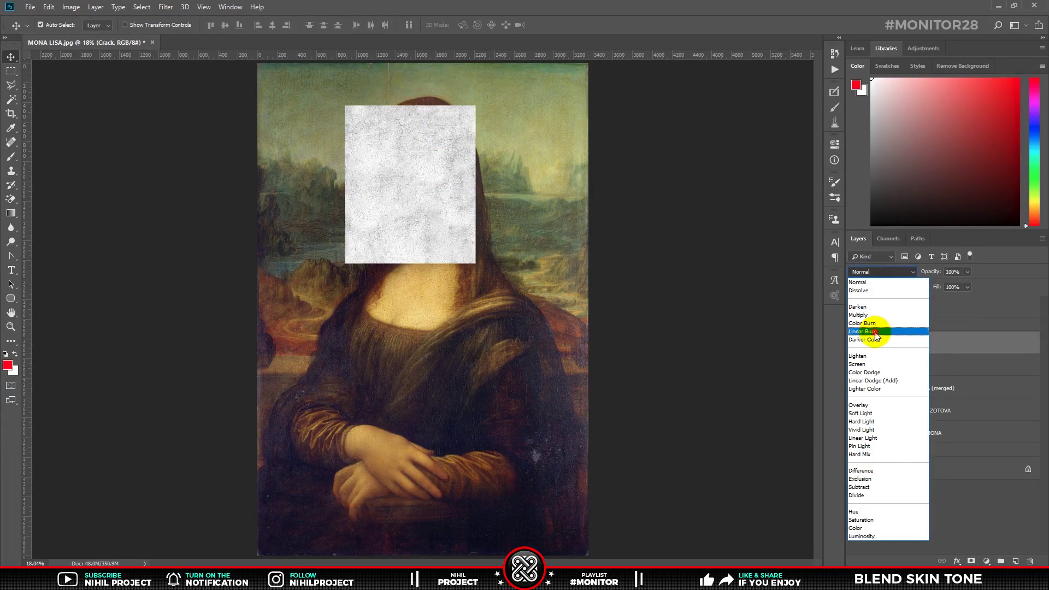
left_click(876, 333)
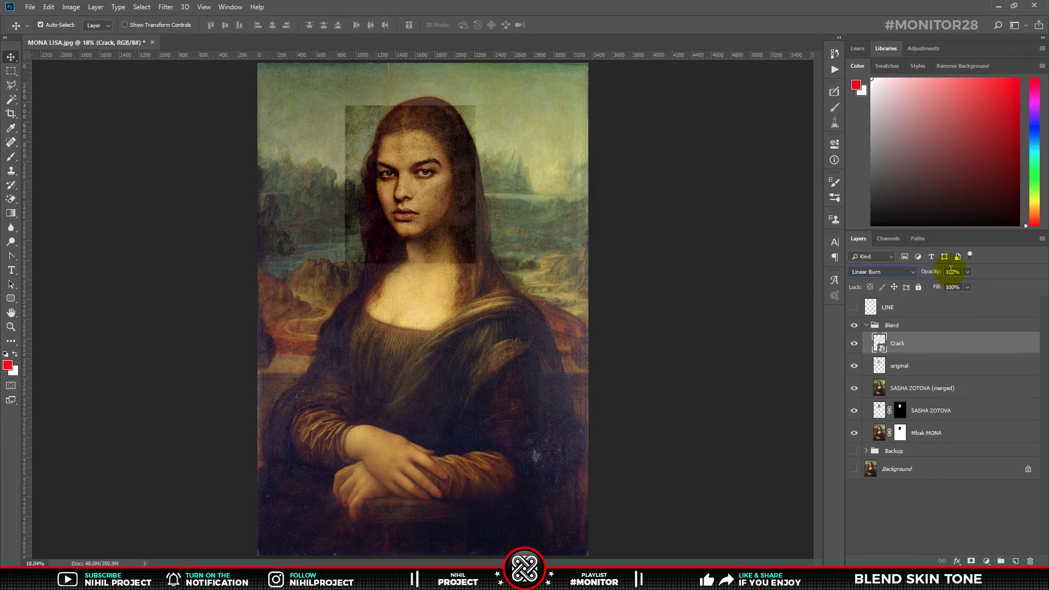
type("30")
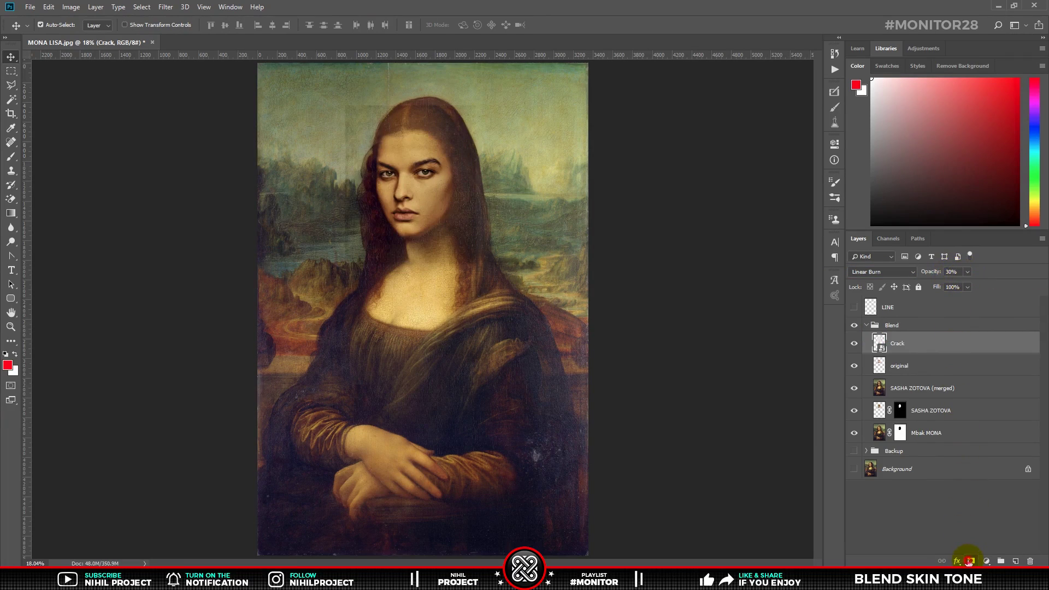
- Add a layer mask to the Crack layer and paint black around the face to hide the texture outside it
left_click(969, 561)
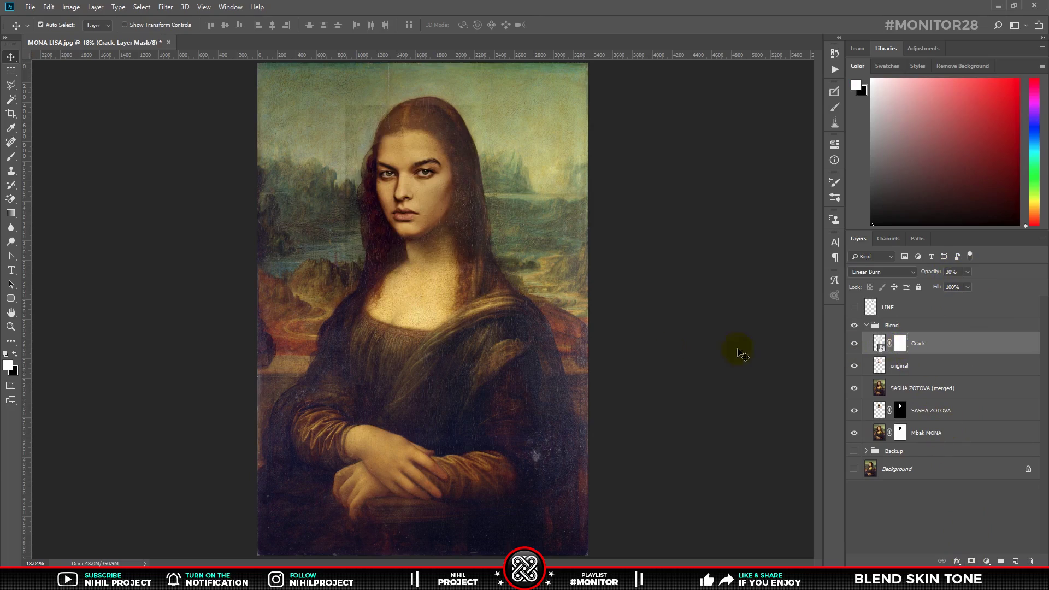
key("b")
scroll(410, 293, "up", 3)
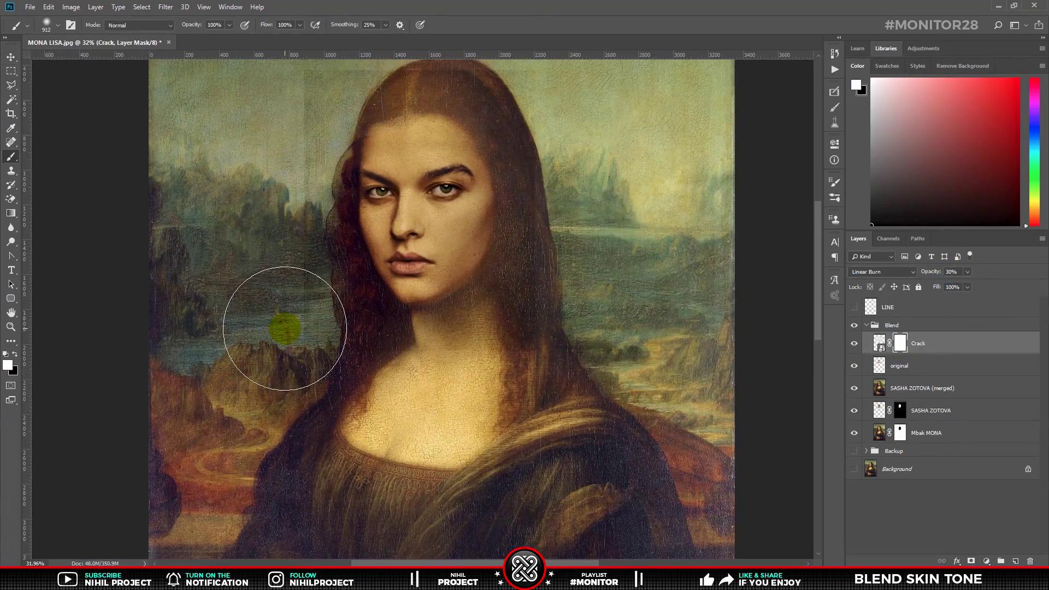
left_click(15, 354)
left_click_drag(344, 379, 562, 352)
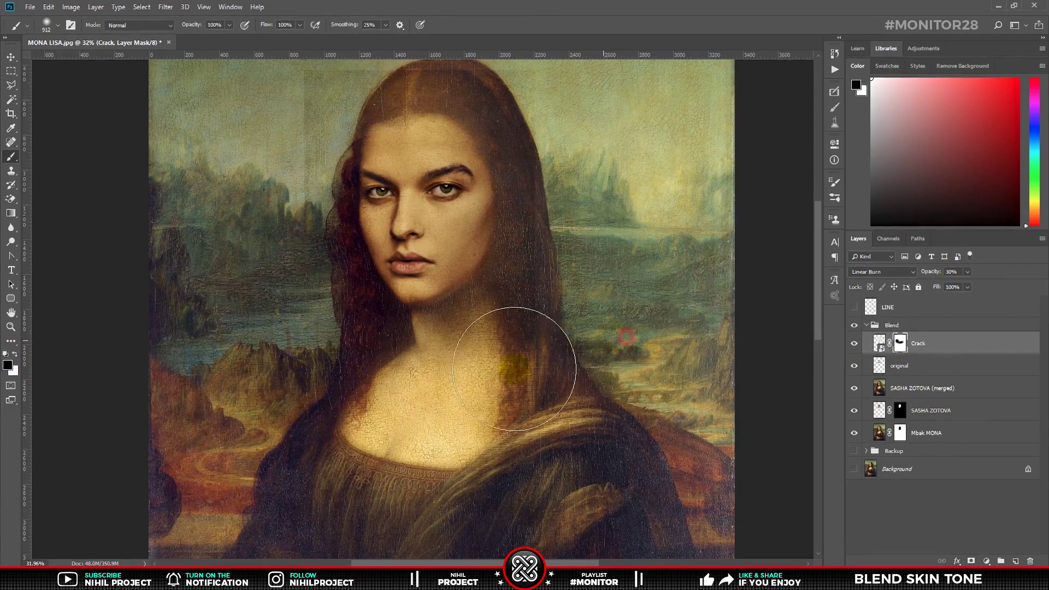
scroll(562, 219, "up", 2)
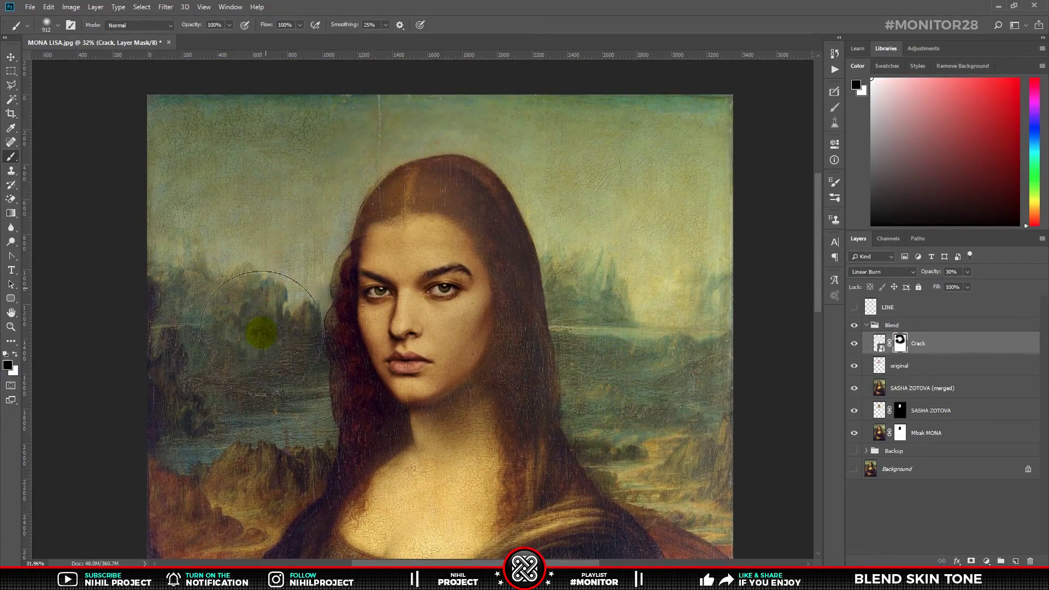
scroll(356, 340, "up", 3)
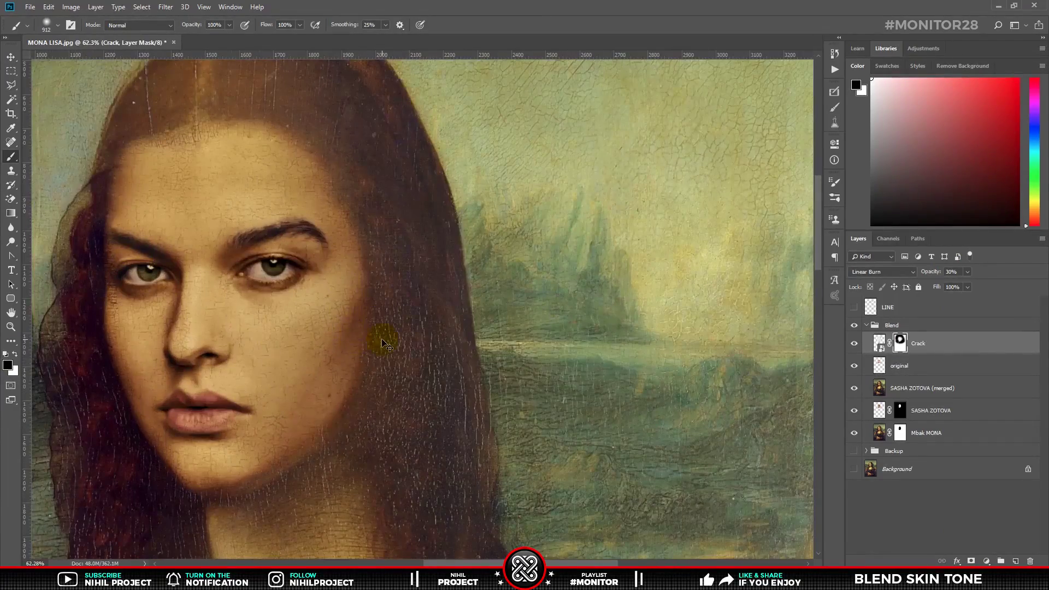
key("ctrl+0")
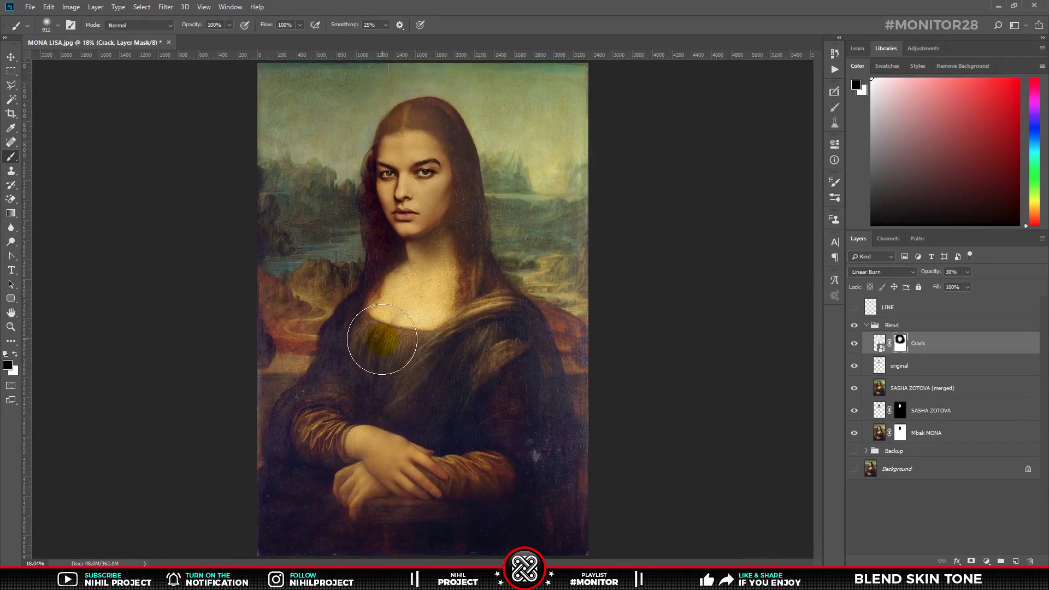